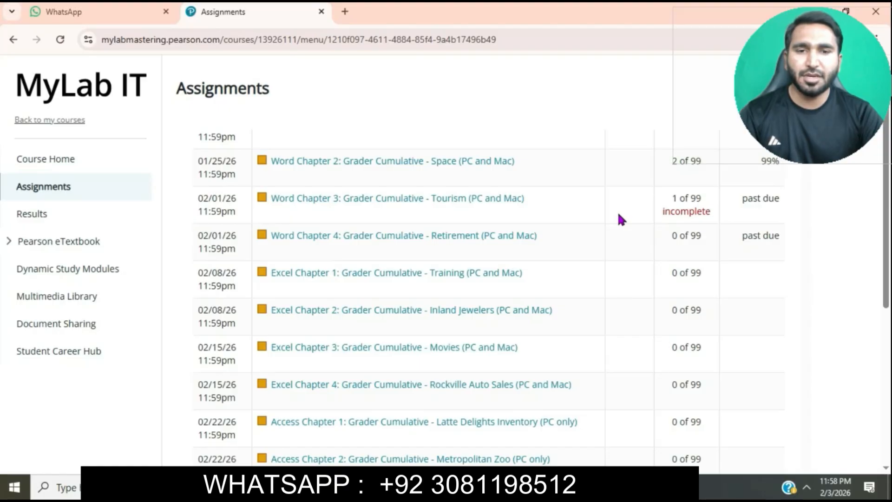
Launch the Word Chapter 3 Grader Cumulative - Tourism assignment and download all of its starting files
click(444, 202)
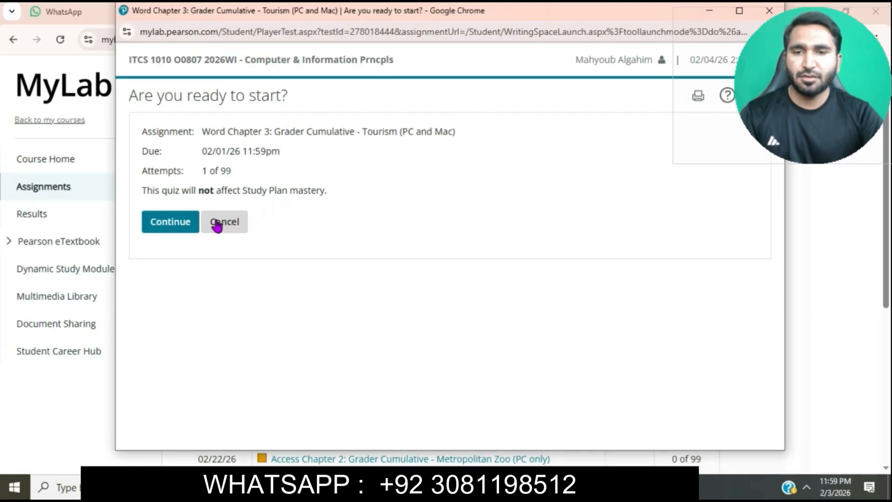
click(185, 226)
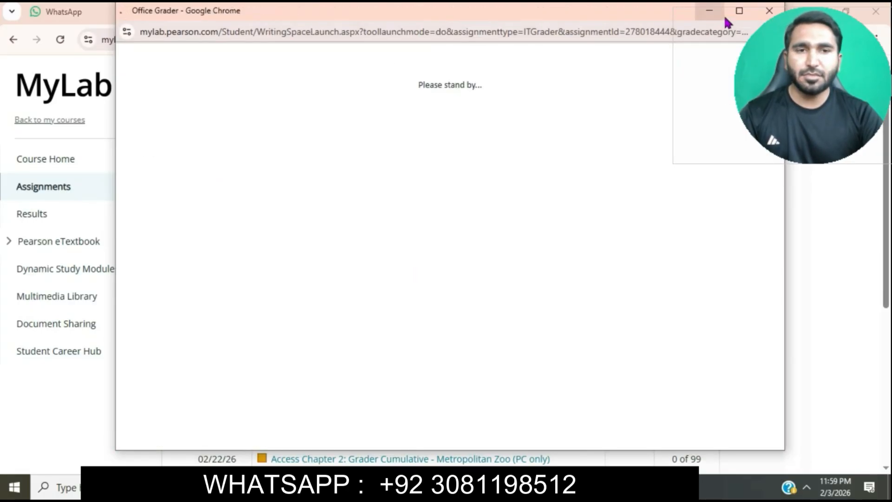
click(739, 11)
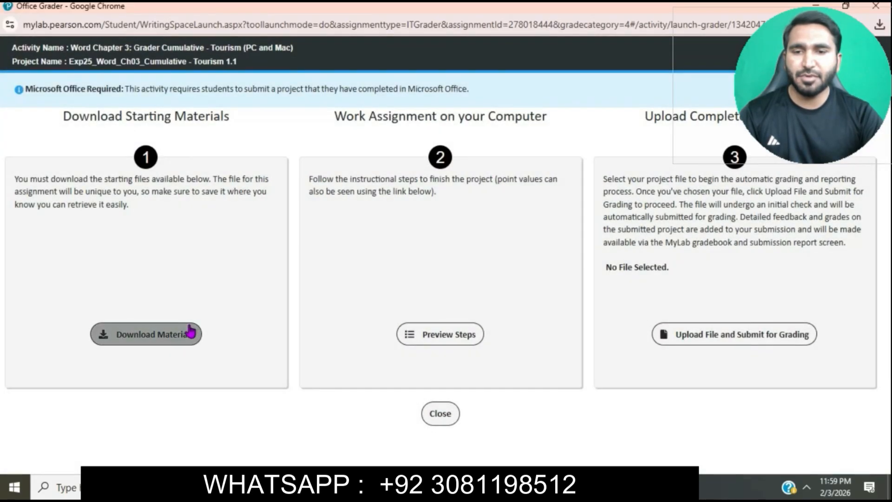
click(176, 333)
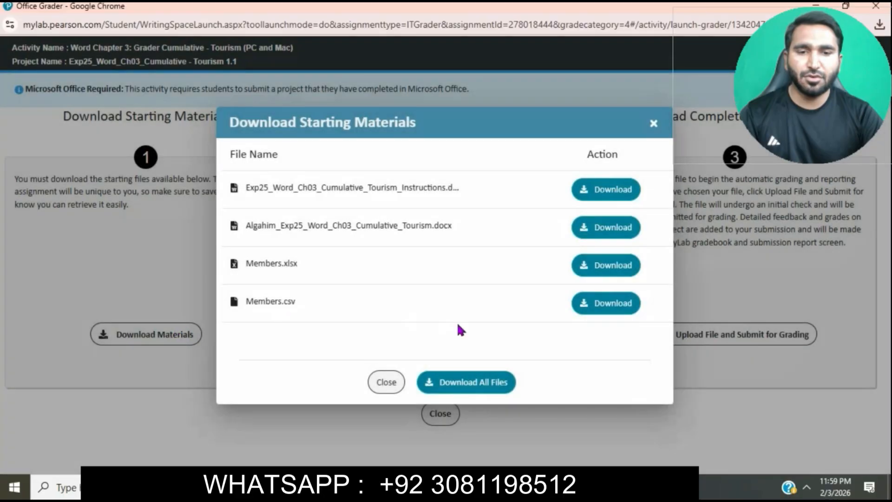
click(487, 397)
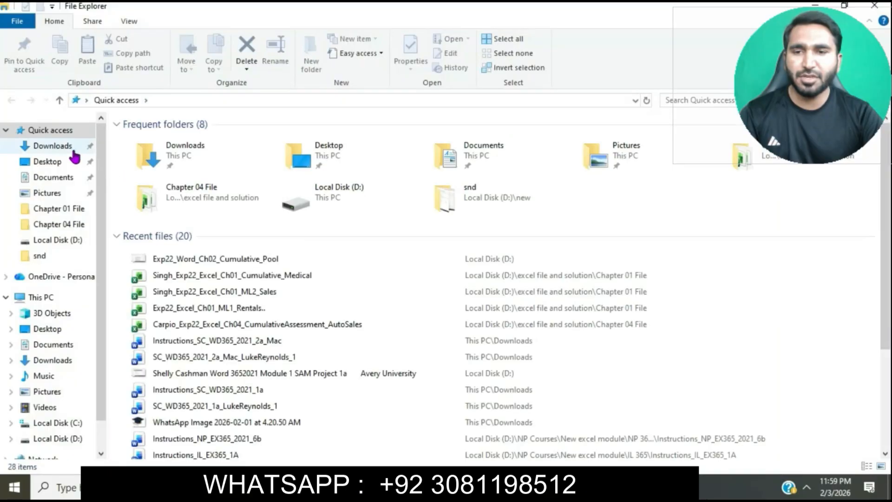
Open the Exp25_Word_Ch03_Cumulative_Tourism_Instructions document from Downloads for editing and hide its formatting marks
click(69, 148)
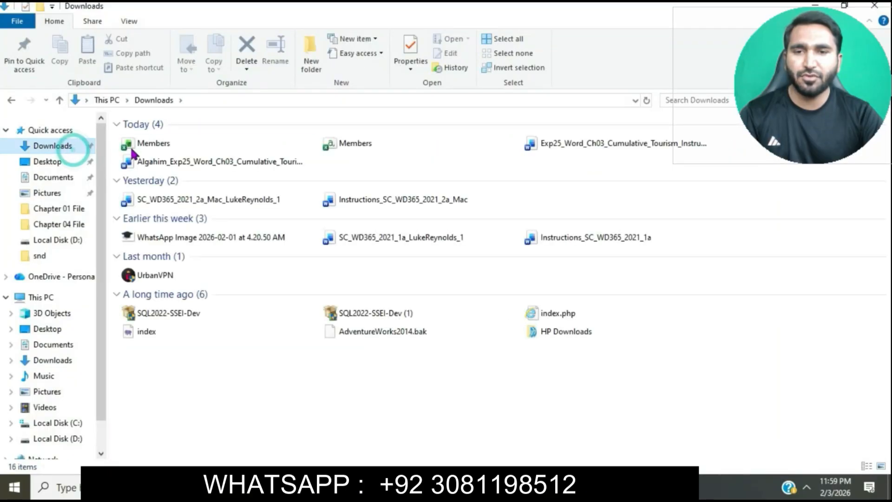
double_click(563, 143)
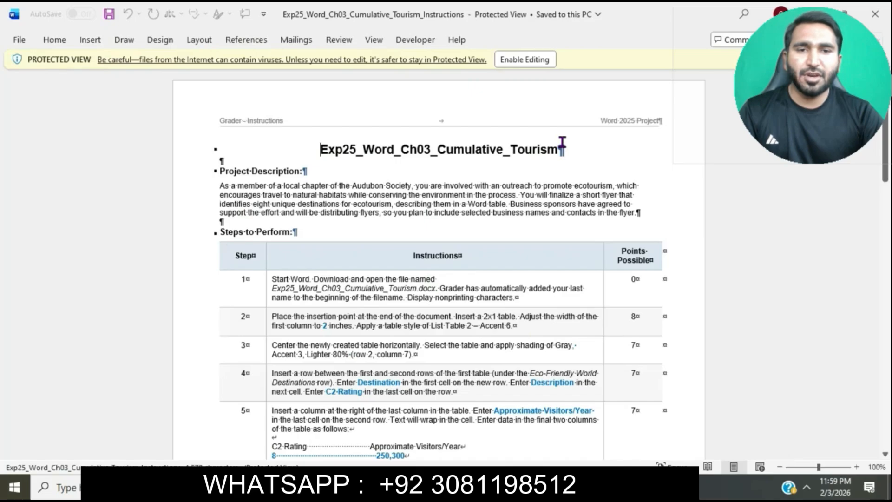
click(521, 59)
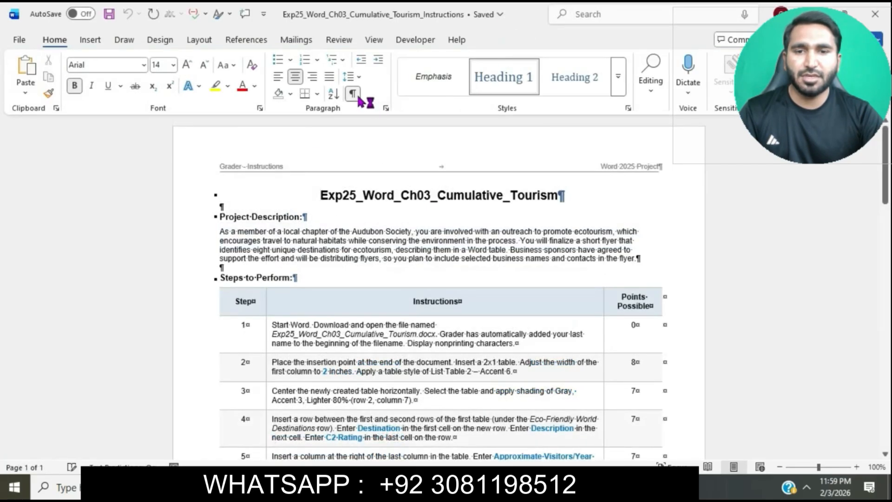
click(353, 94)
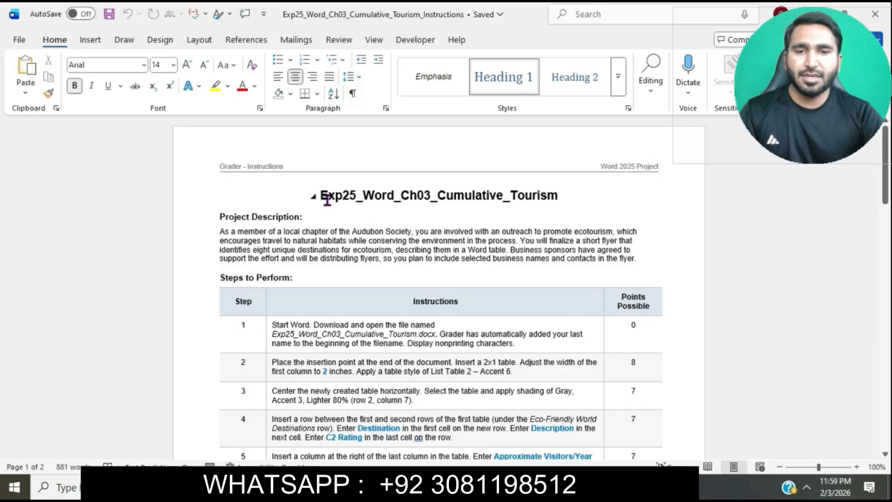
Set the instruction document's title to font size 24 and highlight it in turquoise
drag(323, 197, 571, 206)
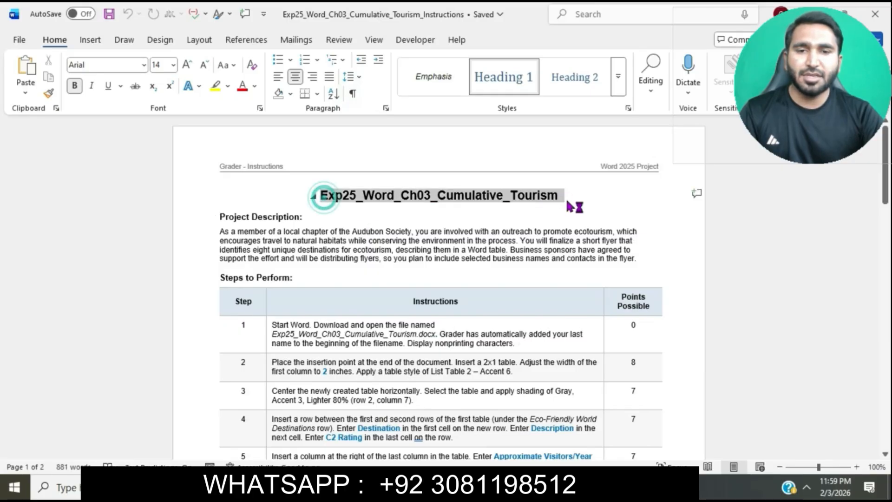
click(172, 64)
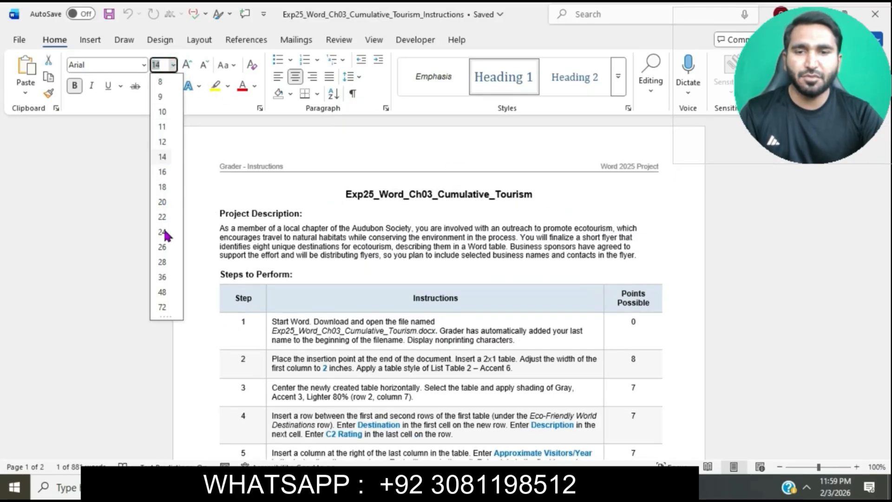
click(381, 197)
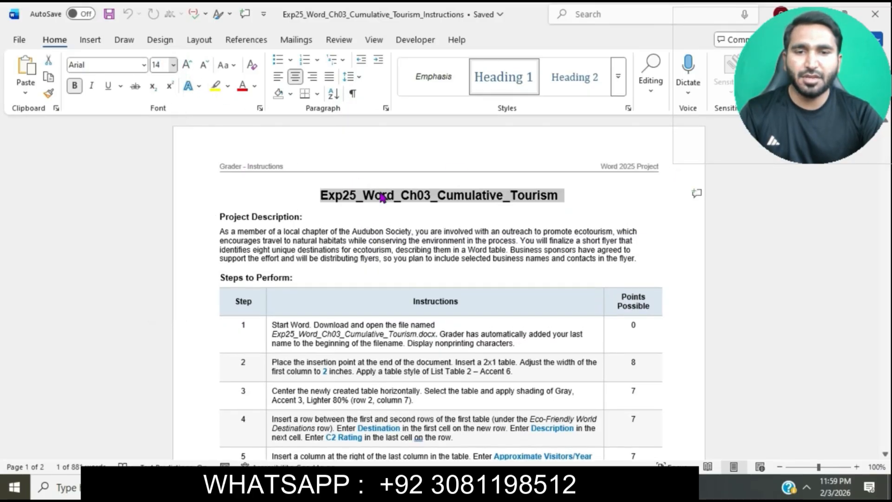
click(173, 64)
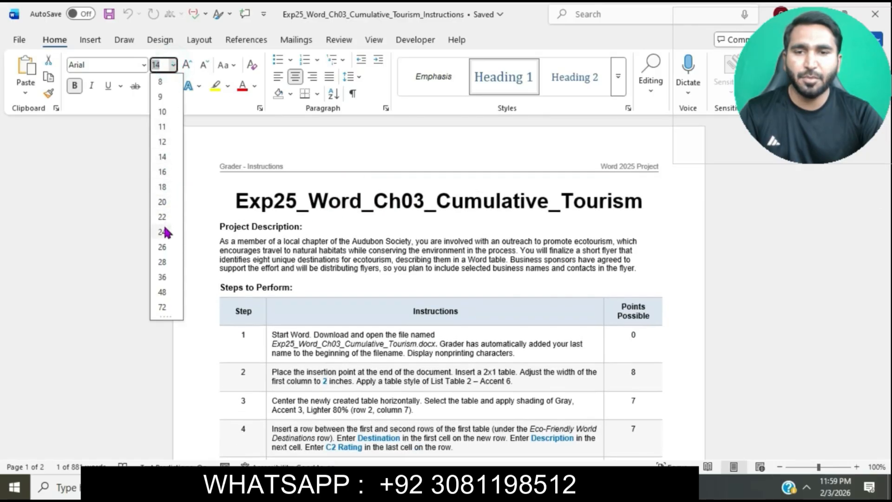
click(162, 231)
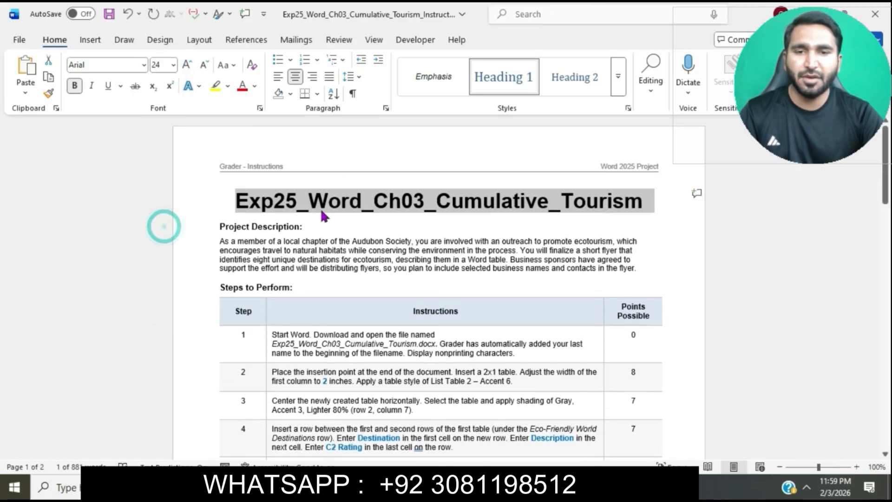
click(228, 86)
click(256, 134)
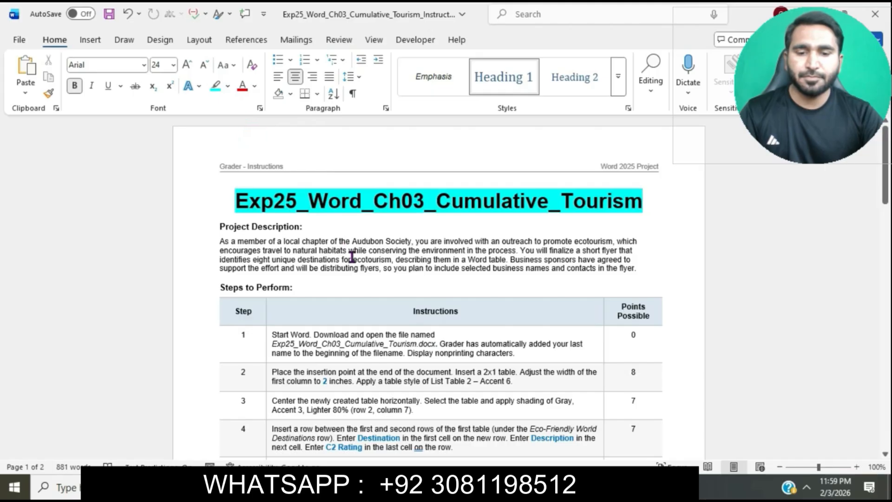
Set the text in the table's Instructions column to font size 12, from step 1 down to the last step
scroll(349, 253, down, 4)
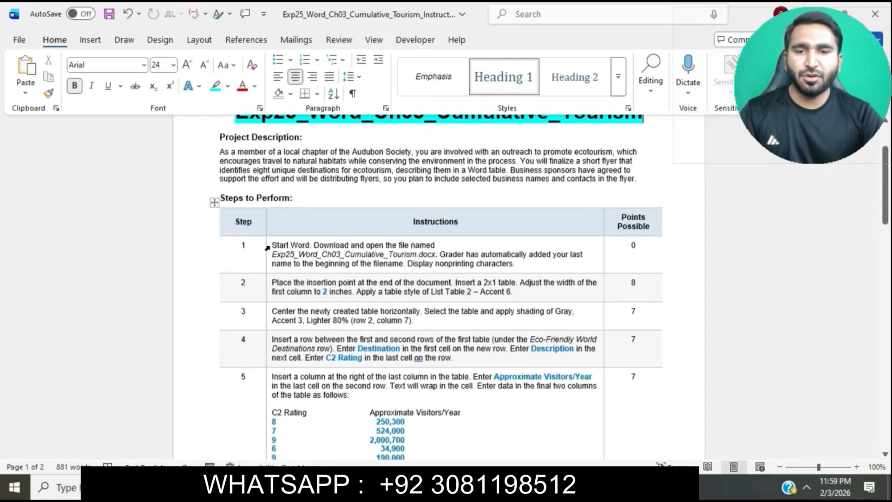
drag(267, 249, 325, 472)
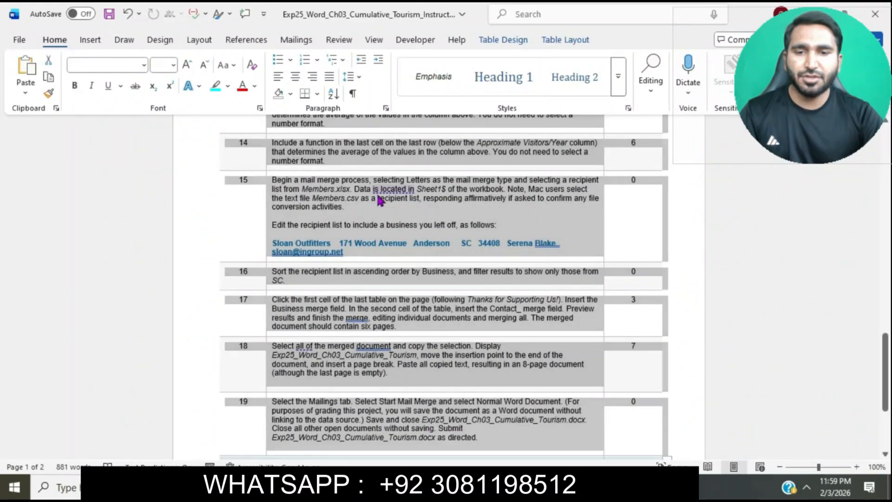
click(175, 71)
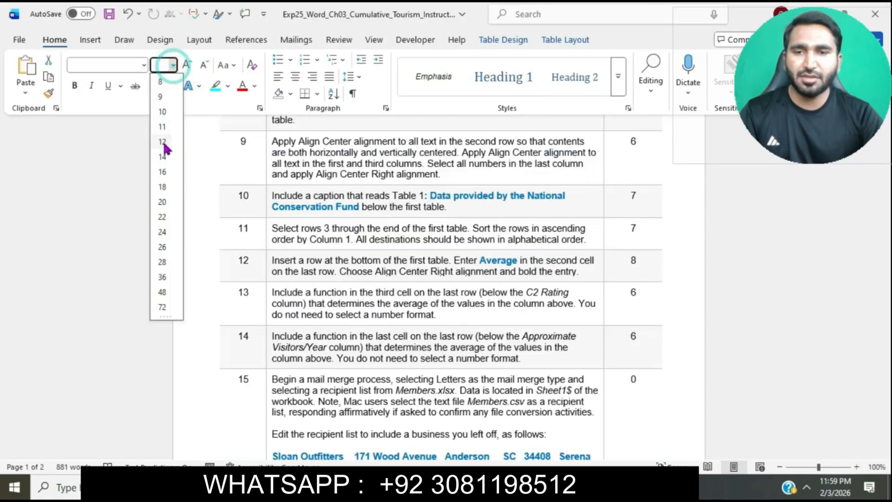
click(166, 147)
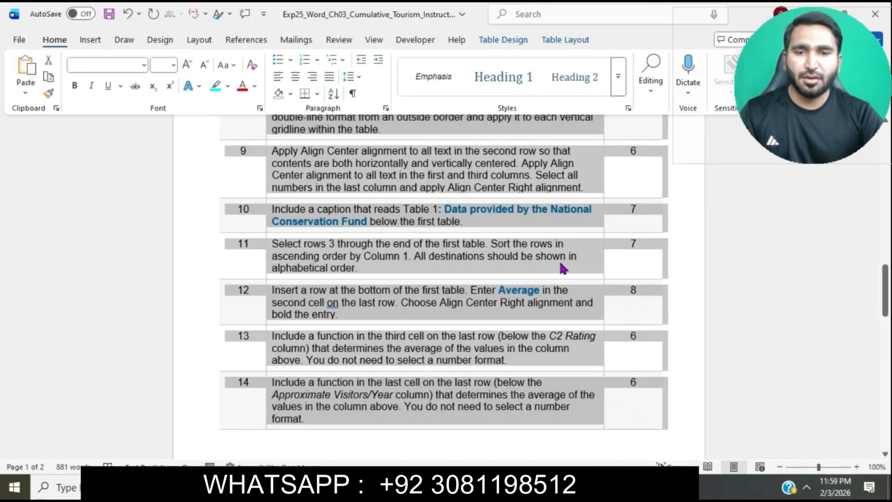
scroll(562, 264, up, 10)
click(562, 264)
ctrl+scroll(562, 264, up, 4)
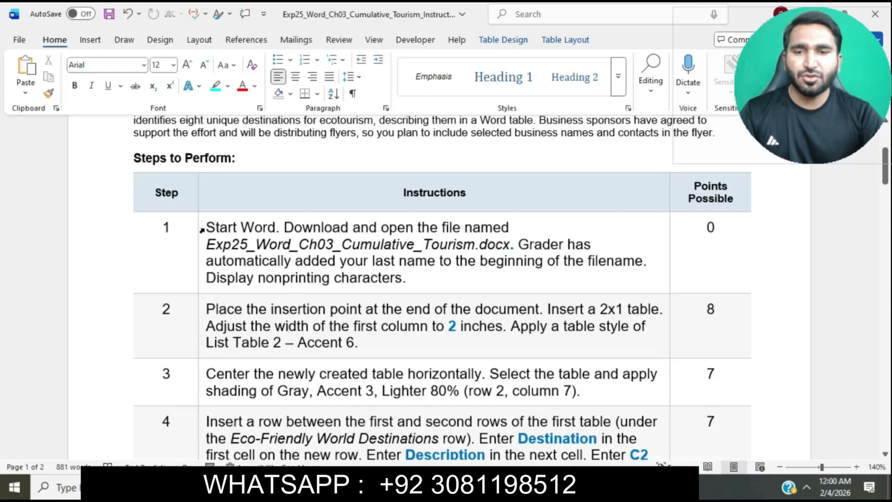
Highlight the step 1 instruction text in turquoise
click(201, 229)
click(262, 206)
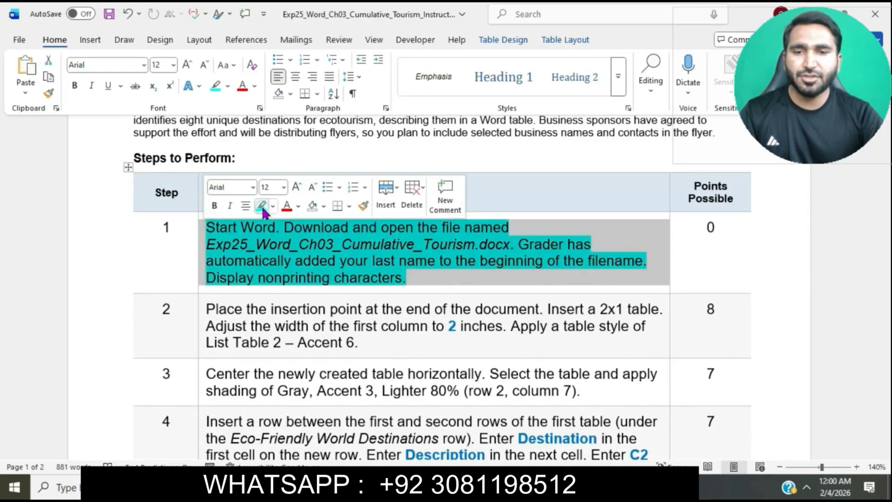
click(278, 244)
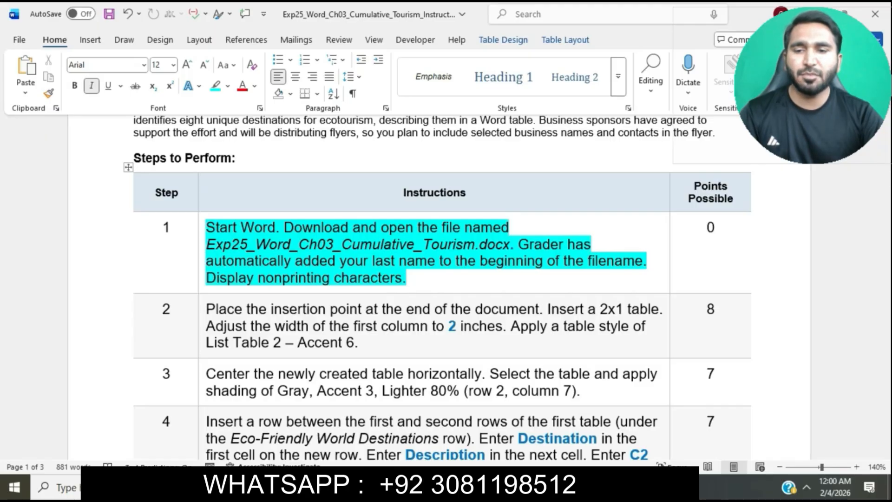
Open the downloaded Exp25_Word_Ch03_Cumulative_Tourism assignment document from Downloads for editing and display its nonprinting characters
key(alt+Tab)
click(225, 162)
double_click(225, 162)
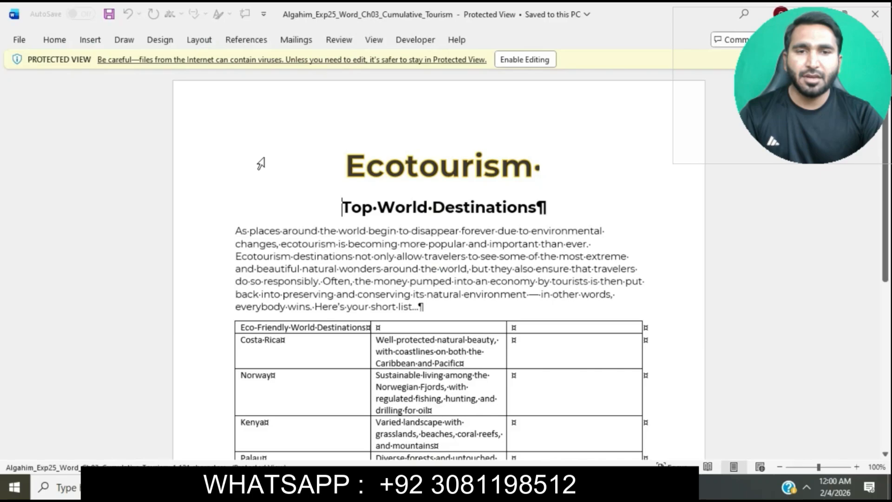
click(532, 63)
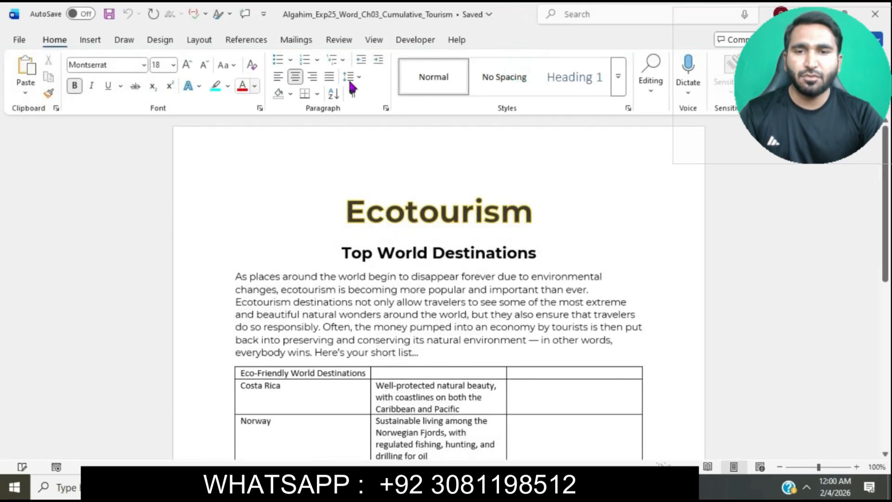
click(353, 94)
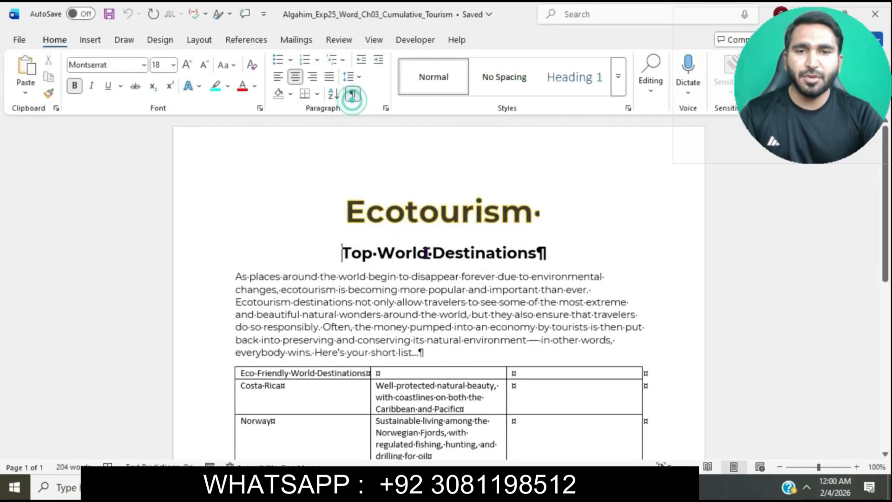
Return to the instructions document and highlight the step 2 instruction text in turquoise
mouse_move(472, 488)
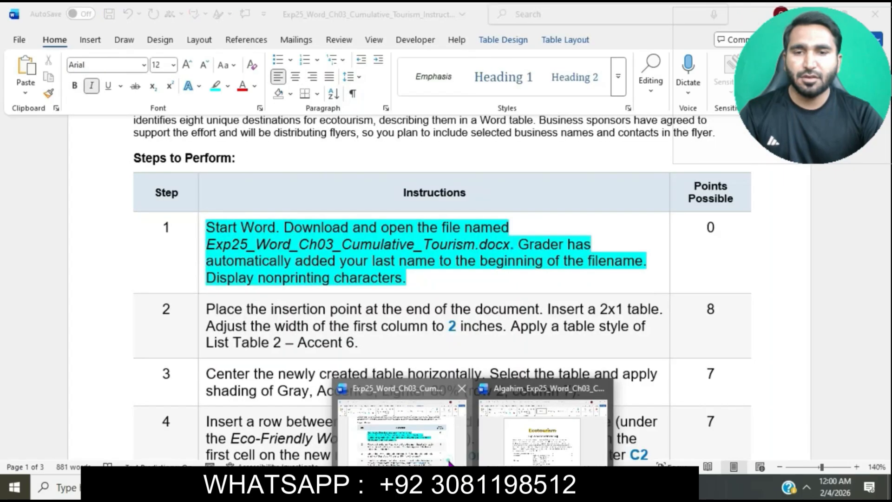
click(450, 463)
scroll(442, 303, down, 3)
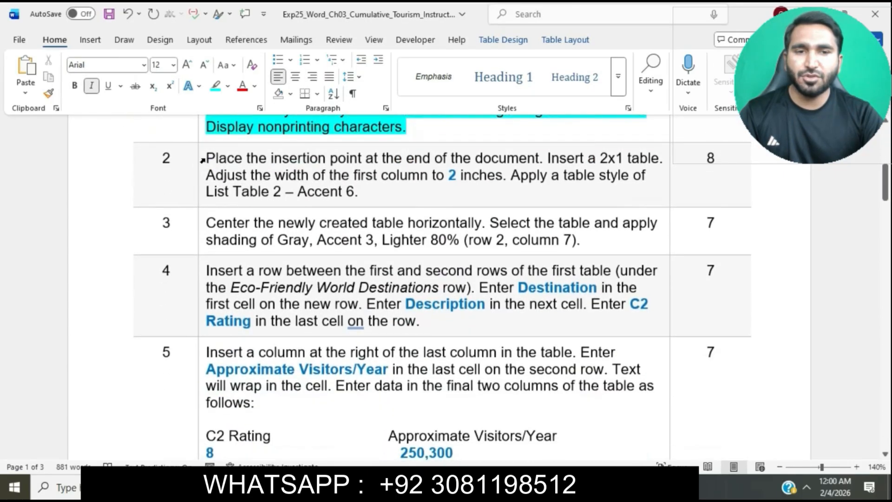
click(203, 160)
click(258, 134)
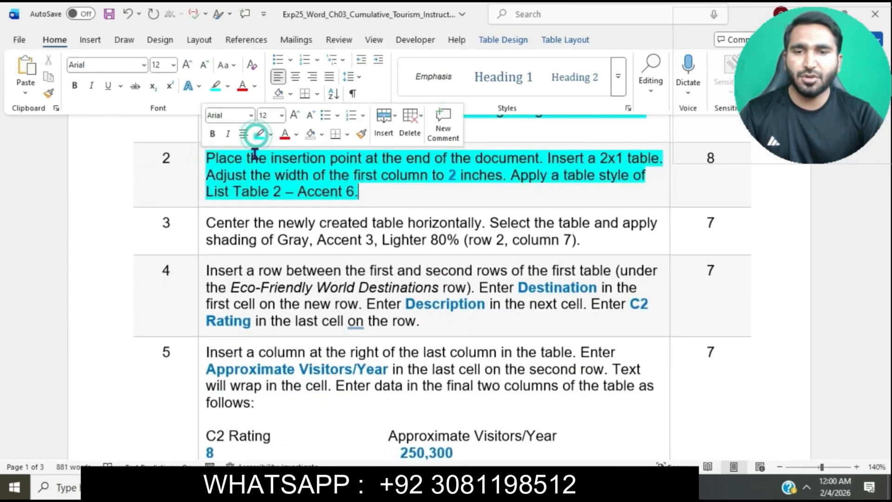
click(250, 158)
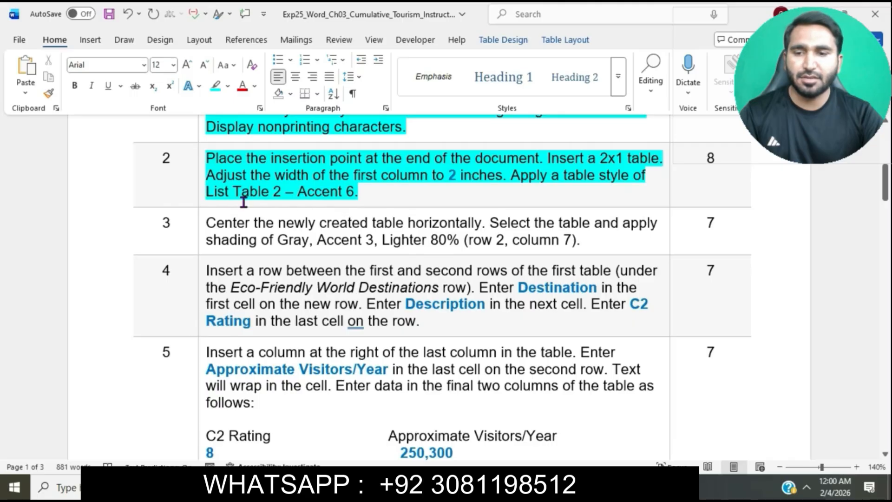
Switch to the Tourism assignment document and place the insertion point in the empty last paragraph below "Thanks for Supporting Us!"
drag(211, 158, 539, 161)
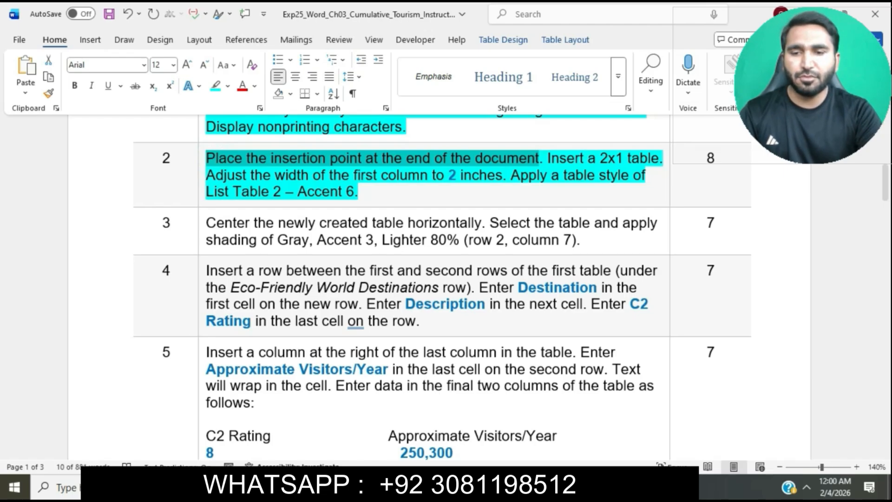
mouse_move(473, 488)
click(531, 452)
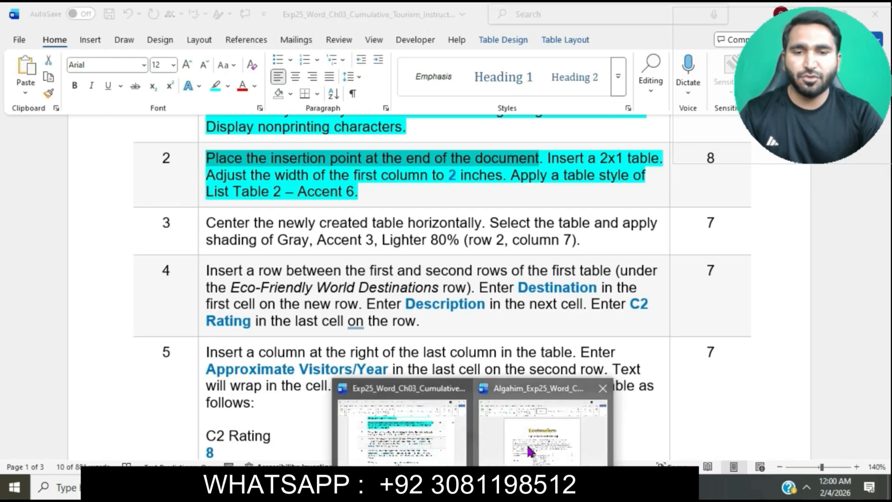
scroll(471, 323, down, 10)
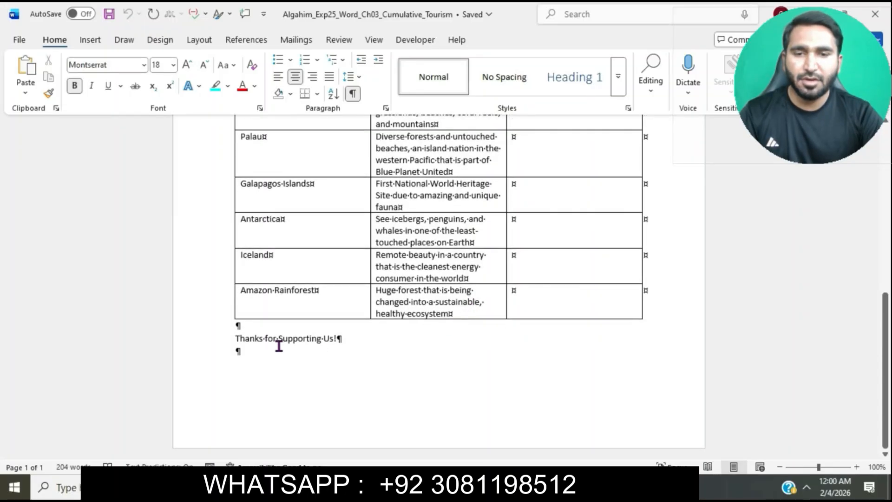
click(233, 349)
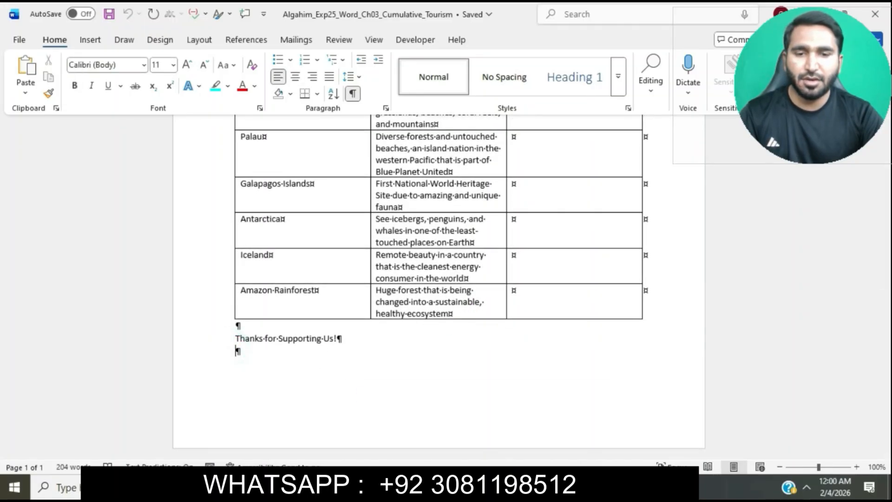
Switch to the instructions document and select the "Insert a 2x1 table" sentence in step 2
mouse_move(467, 487)
click(425, 430)
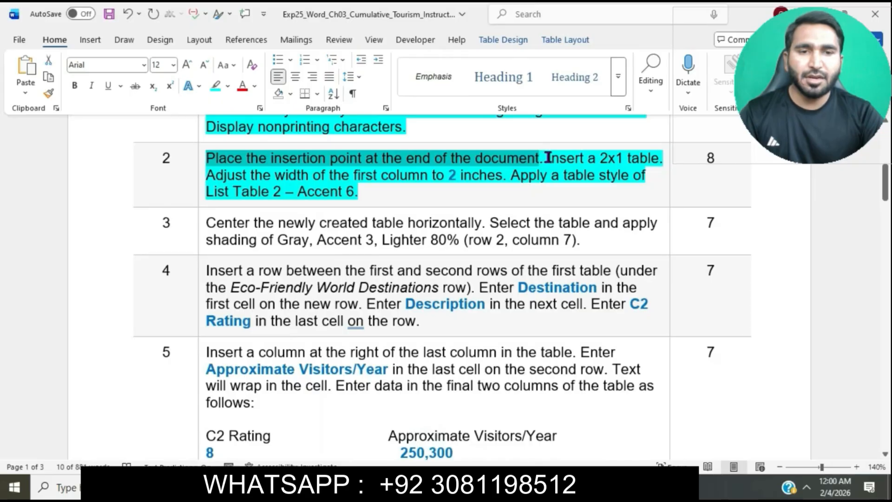
drag(549, 157, 674, 152)
click(568, 176)
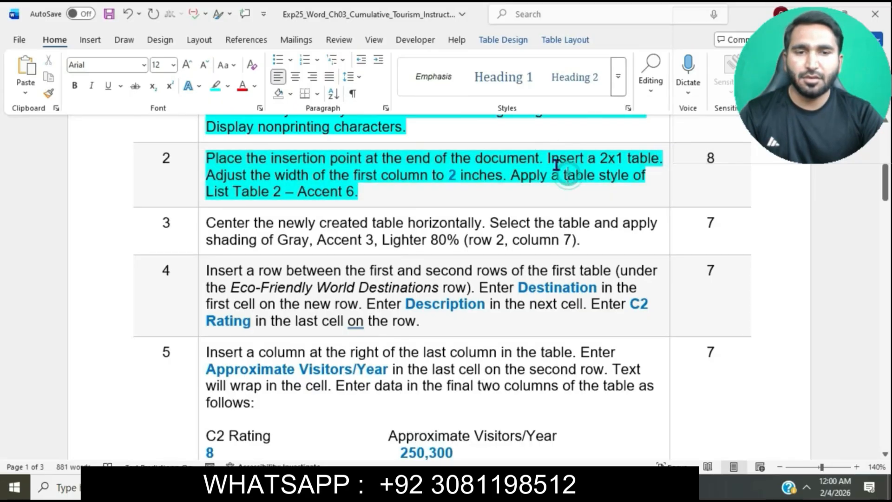
drag(548, 158, 662, 158)
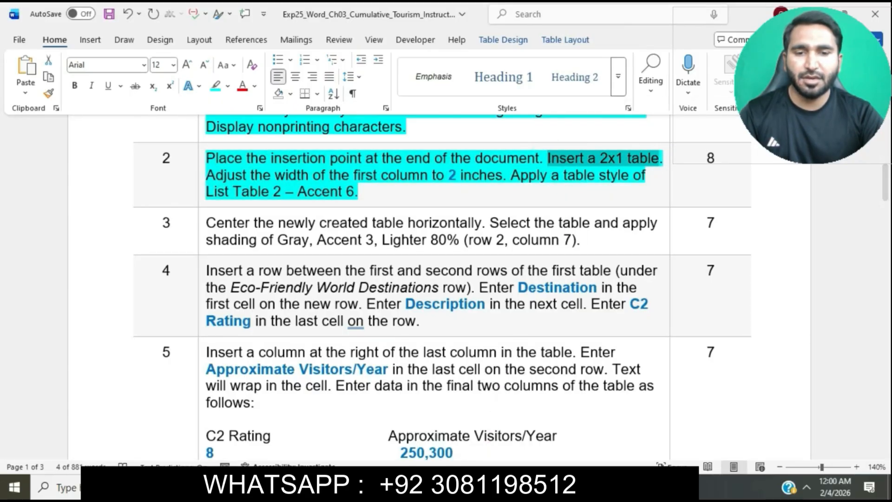
Return to the Tourism assignment document and insert a 2x1 table in the empty paragraph below "Thanks for Supporting Us!"
mouse_move(467, 487)
click(534, 444)
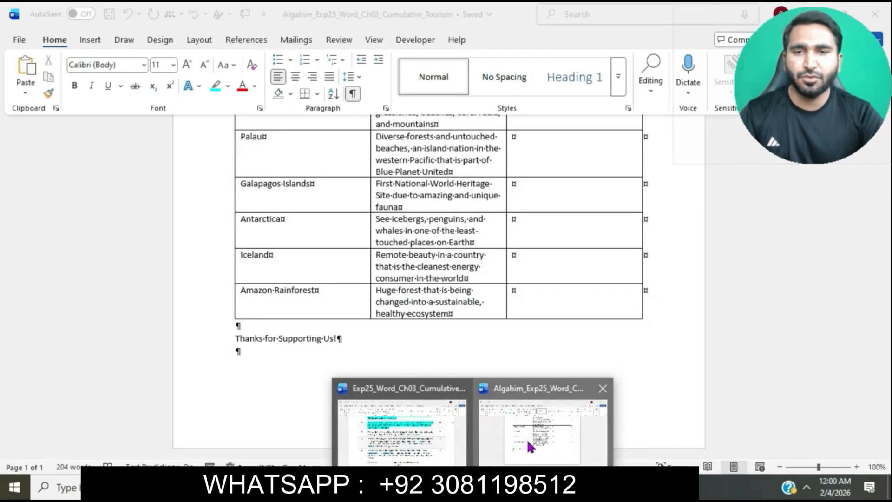
click(199, 41)
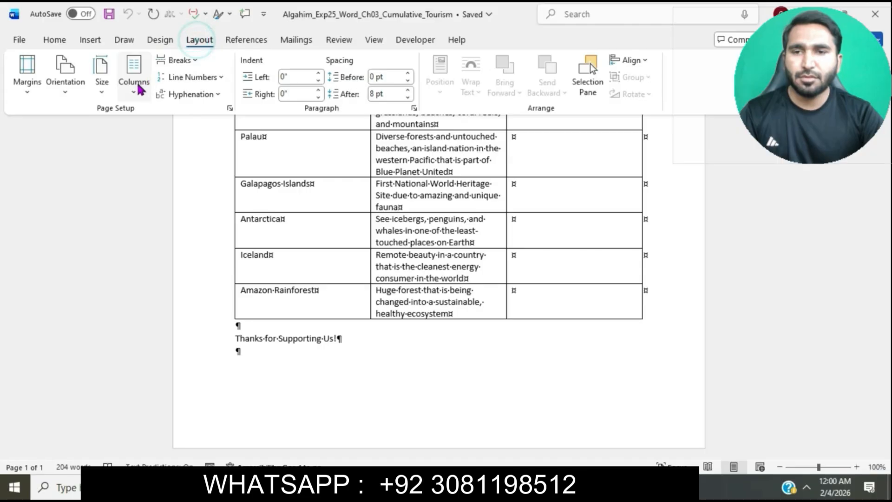
click(92, 40)
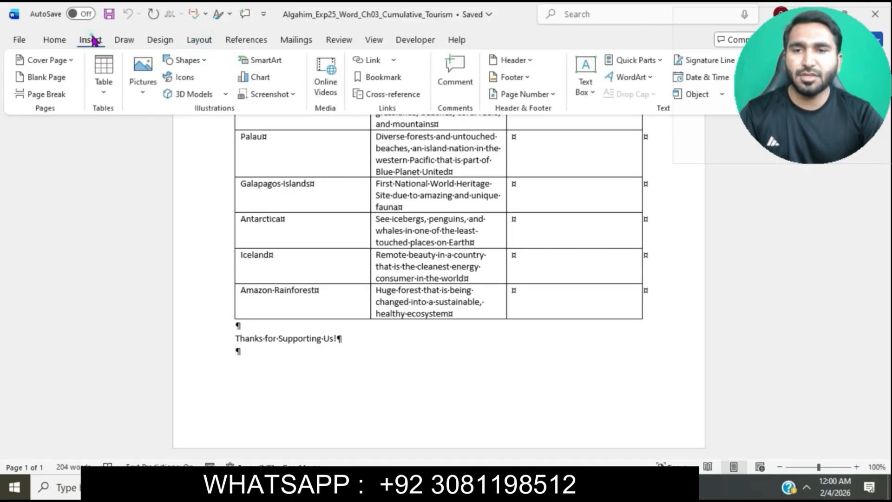
click(98, 86)
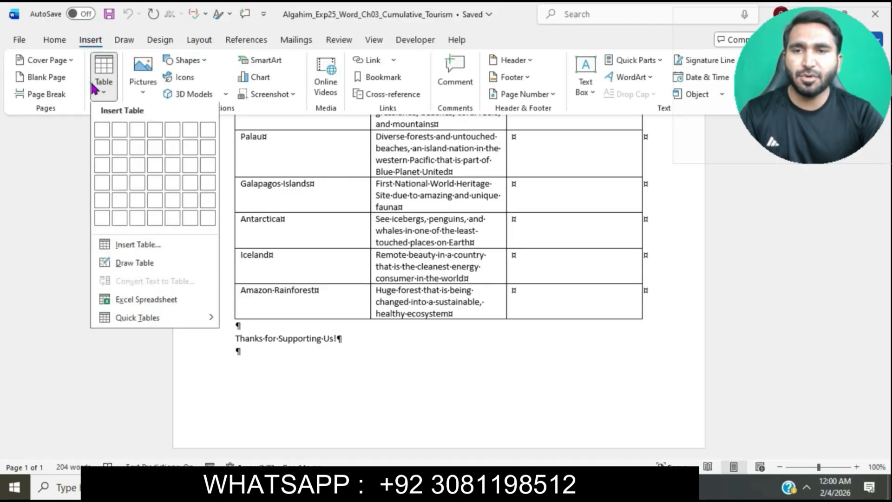
click(120, 132)
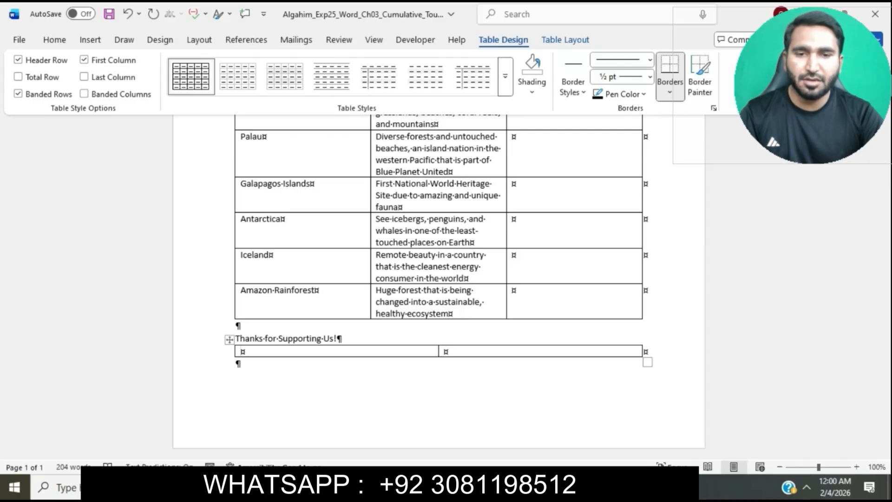
Check the column width sentence in instruction step 2, and set the new table's first column width to 2 inches
mouse_move(473, 487)
click(438, 436)
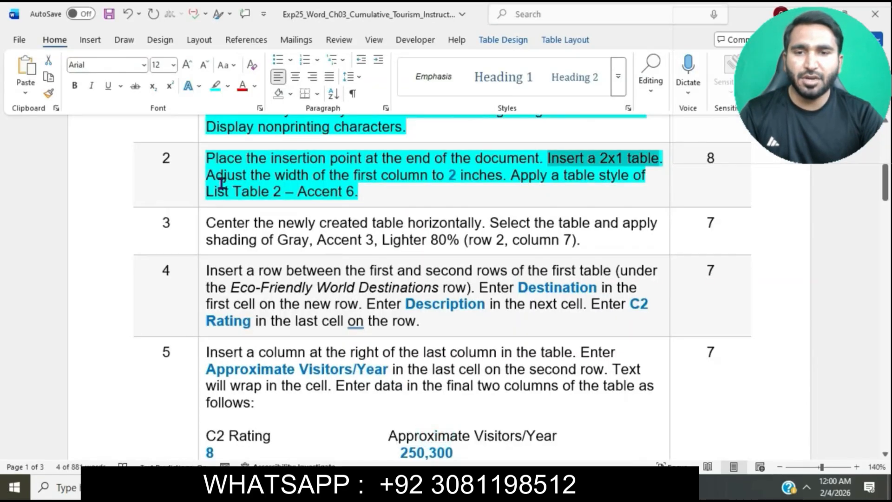
drag(222, 182, 503, 175)
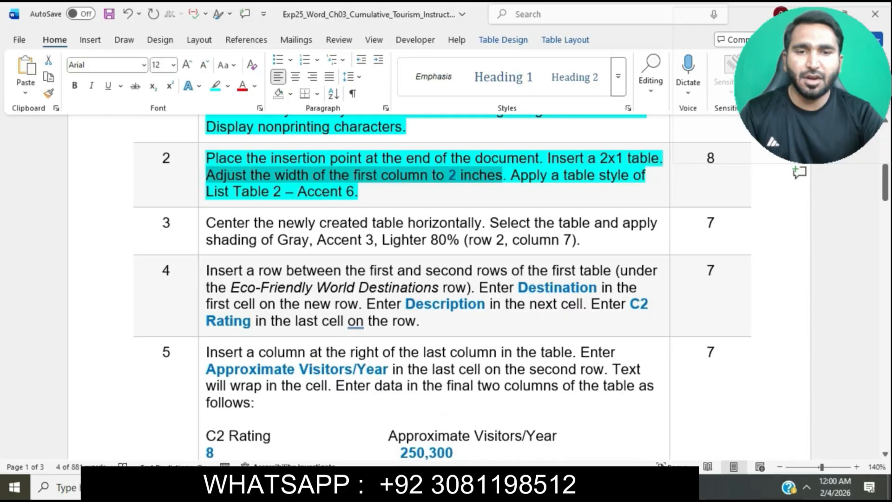
mouse_move(473, 487)
click(517, 448)
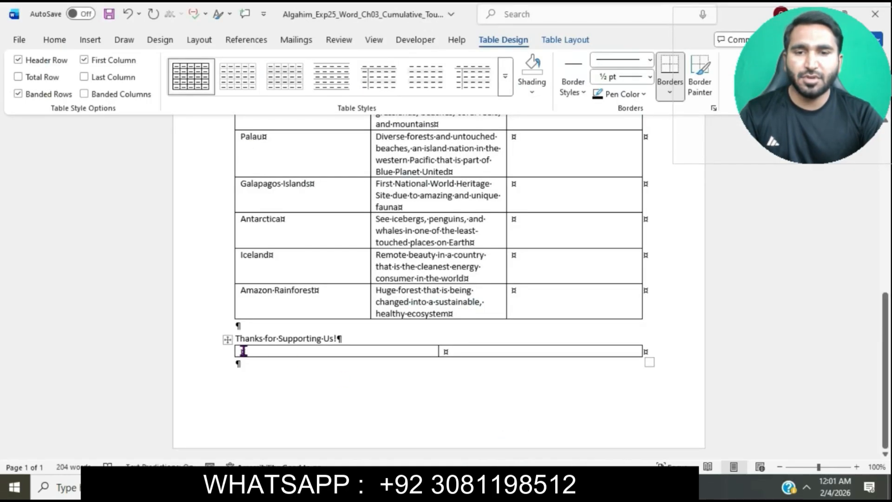
click(574, 43)
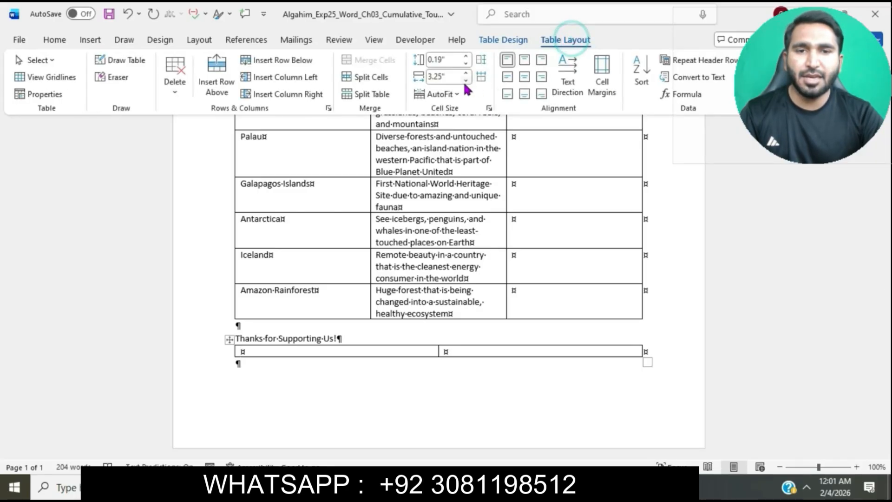
click(447, 76)
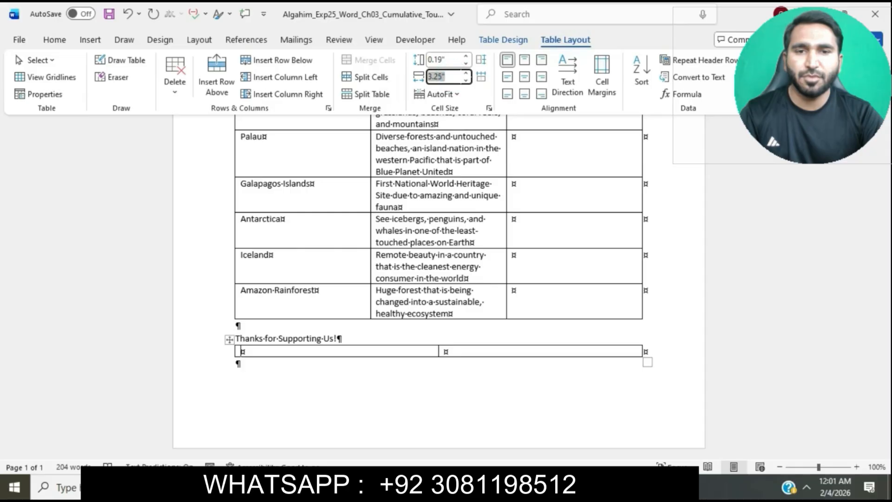
text(2)
key(Return)
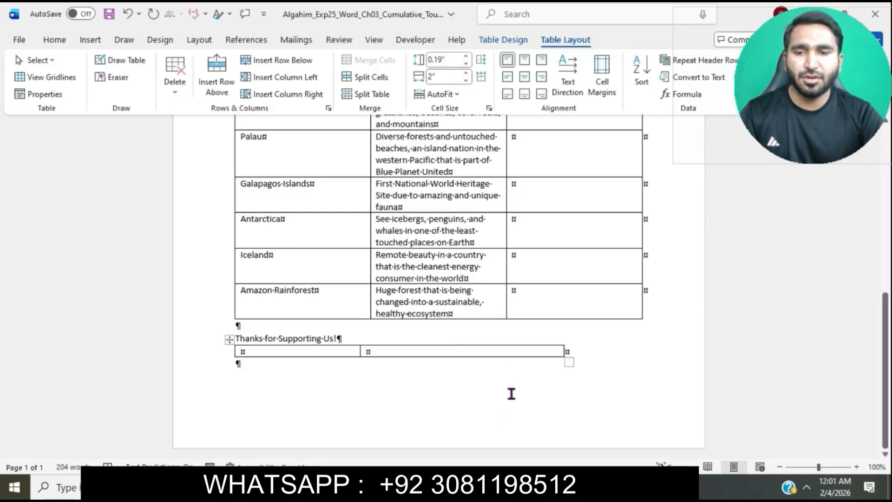
Check the table style sentence in instruction step 2, and apply the List Table 2 - Accent 6 style to the new table
click(486, 427)
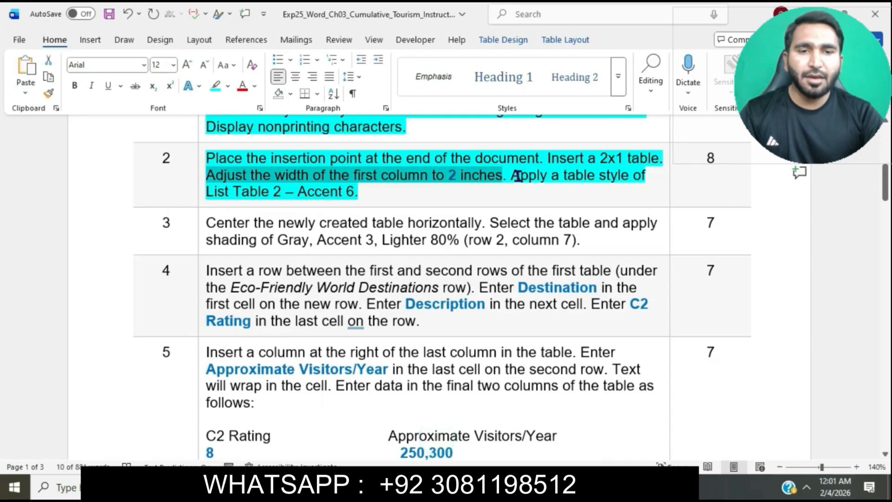
drag(512, 176, 545, 193)
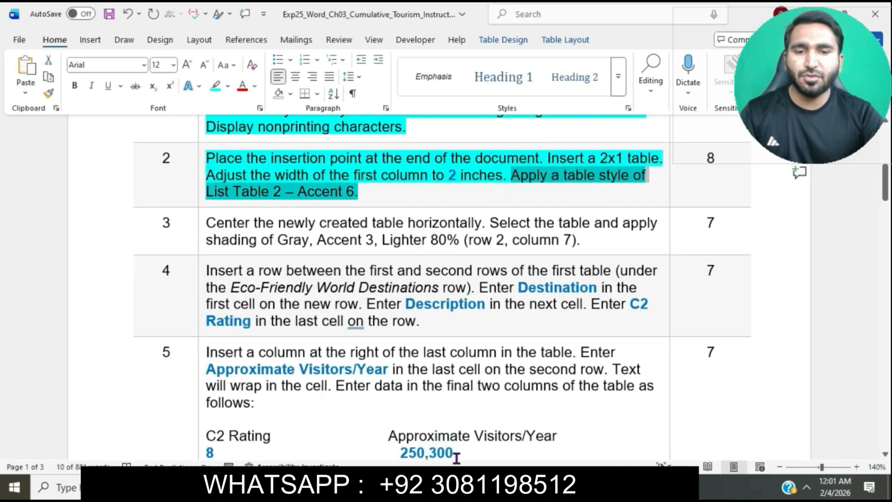
mouse_move(458, 488)
click(532, 425)
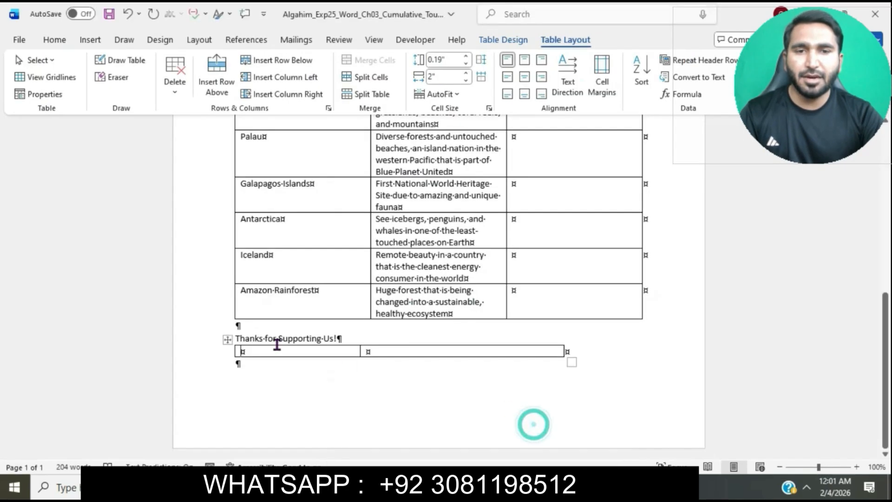
click(227, 339)
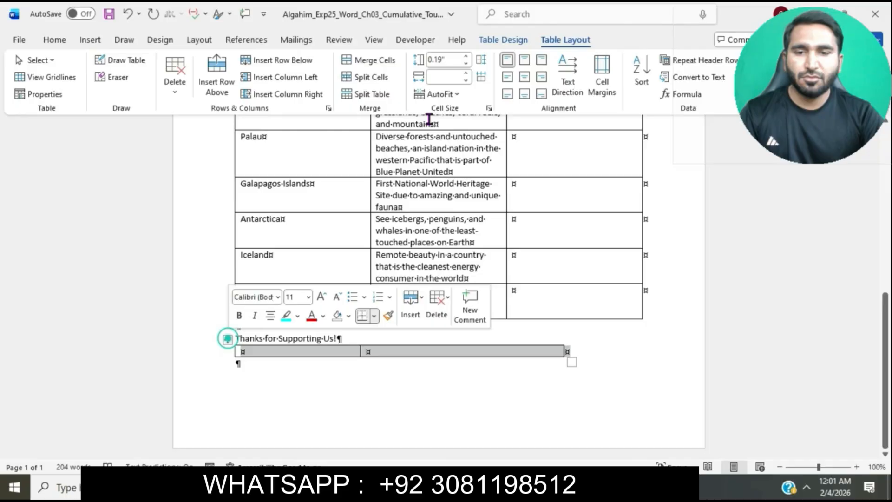
click(493, 40)
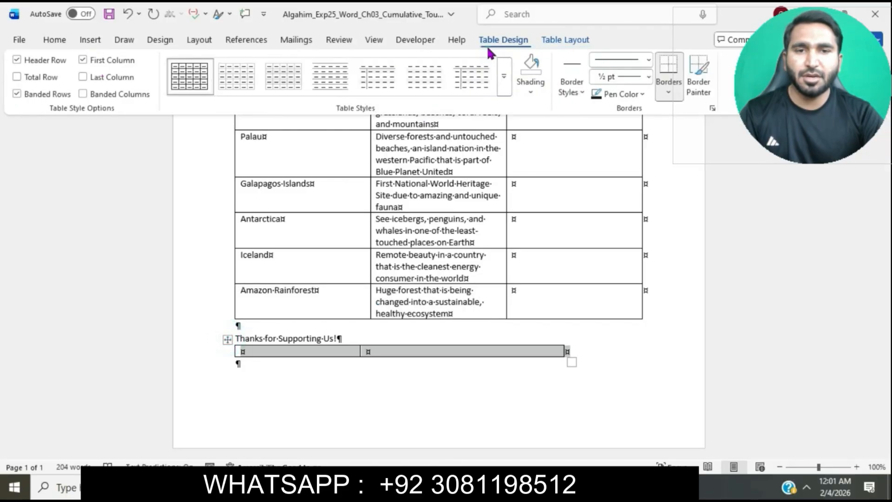
click(508, 87)
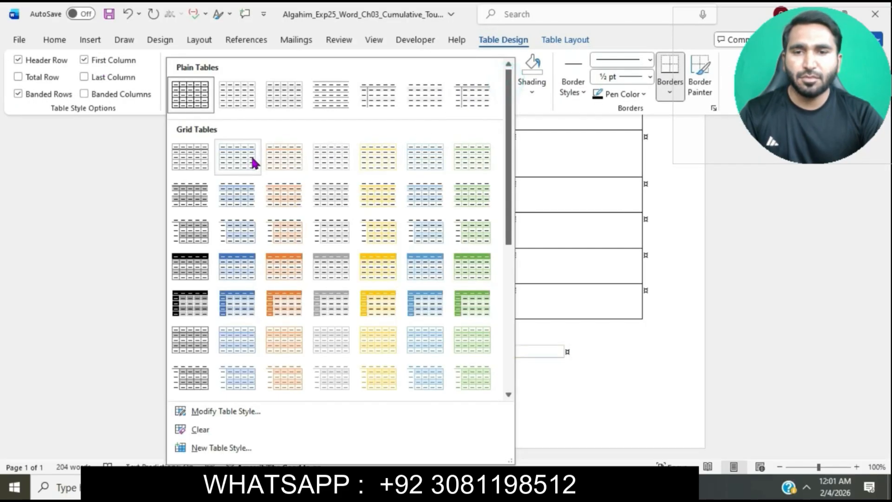
scroll(307, 278, down, 5)
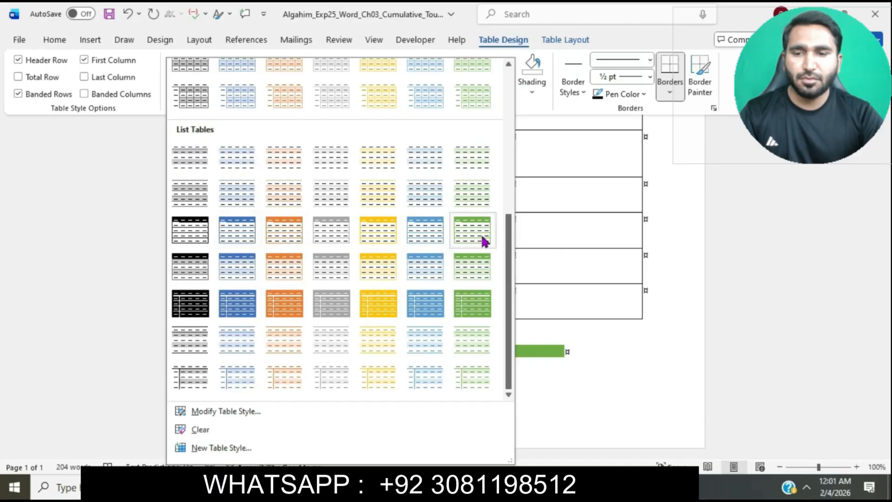
click(476, 204)
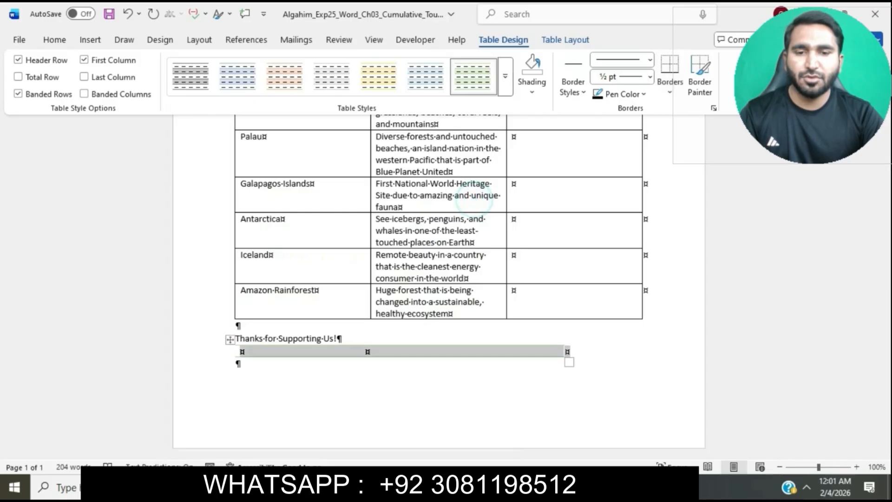
Return to the instructions document and highlight the step 3 instruction text in turquoise
mouse_move(465, 488)
click(437, 443)
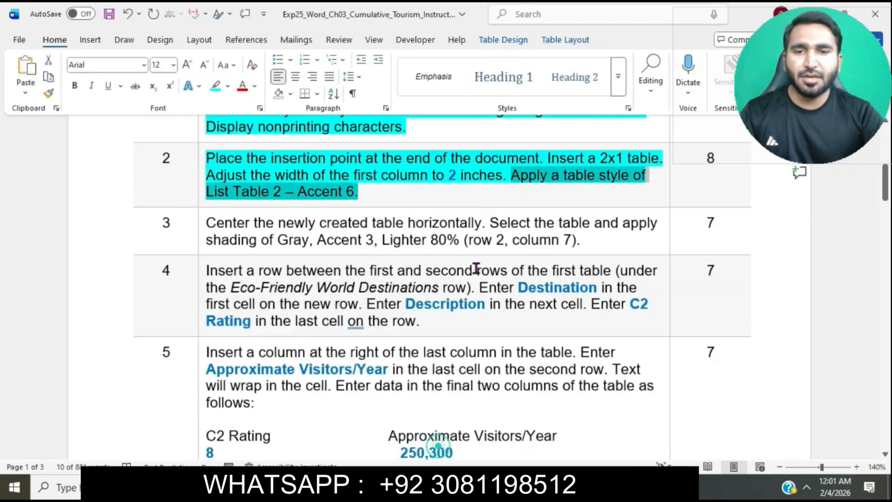
scroll(400, 186, down, 3)
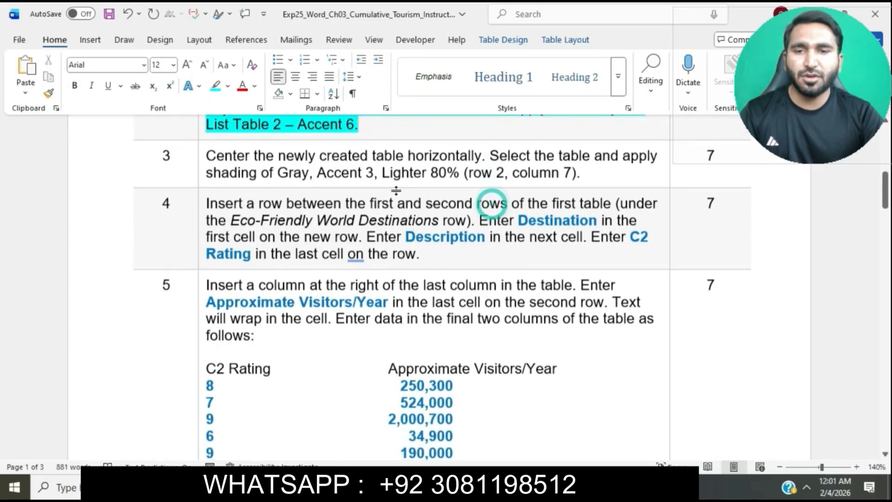
click(201, 156)
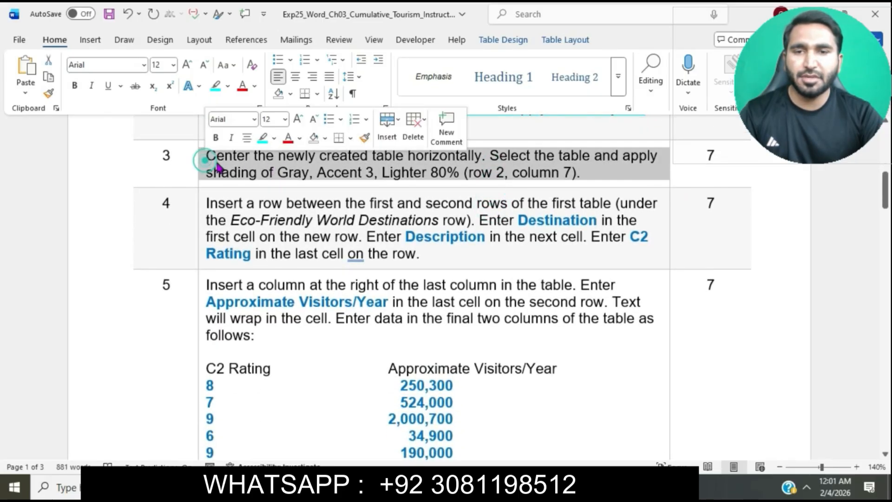
click(262, 142)
click(230, 157)
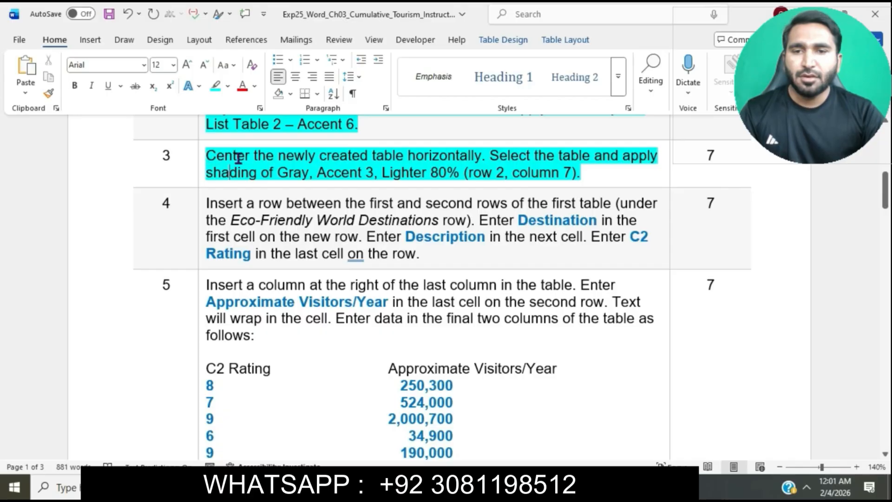
Mark the centering sentence in instruction step 3, and center the new 2x1 table horizontally in the Tourism document
drag(237, 158, 481, 158)
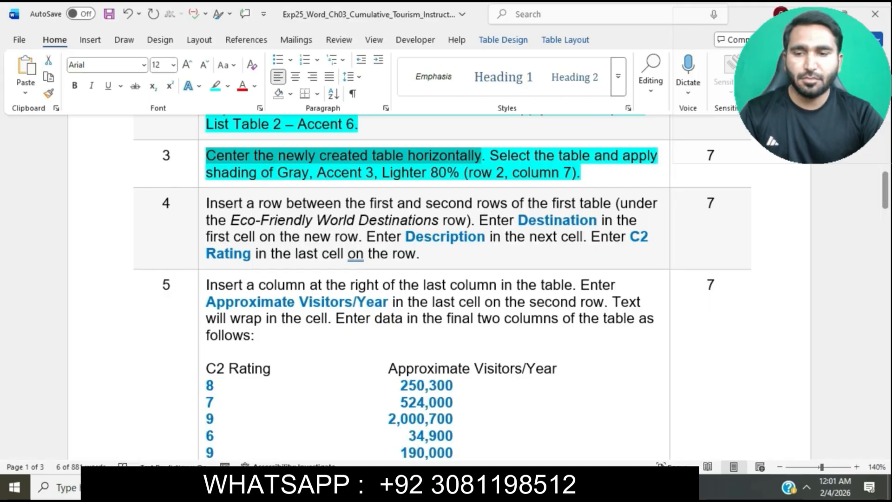
mouse_move(430, 488)
click(534, 446)
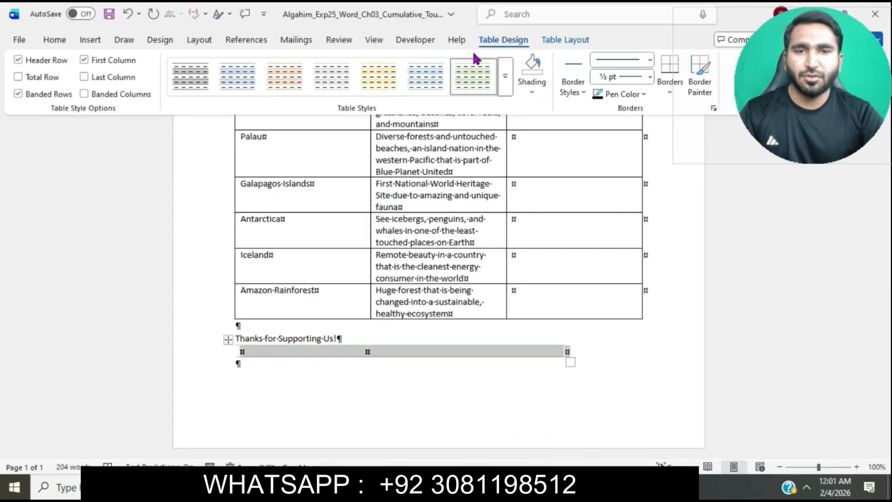
click(58, 40)
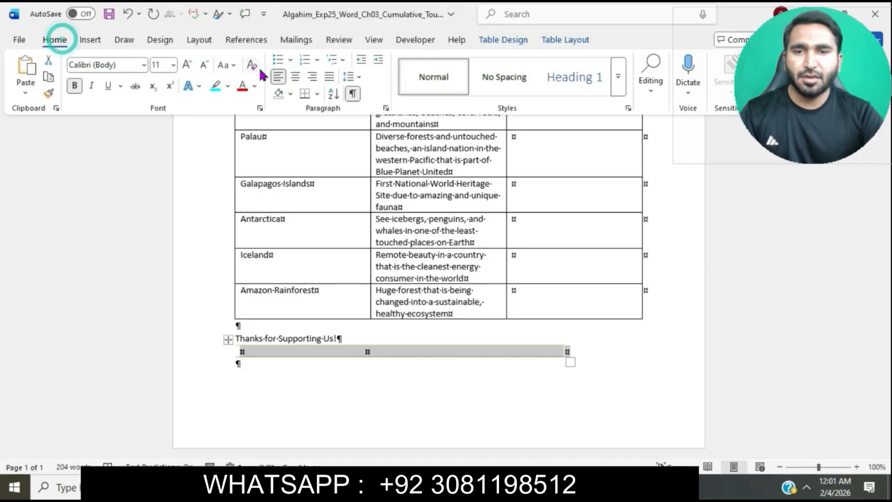
click(295, 77)
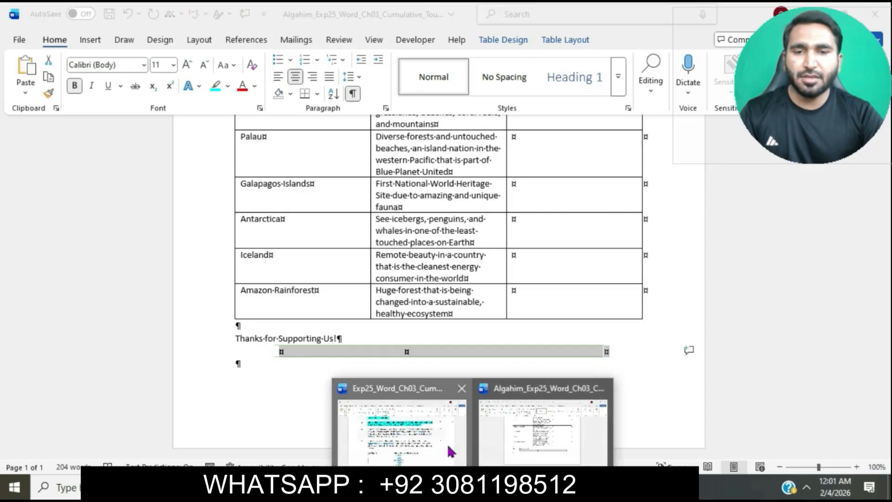
Mark the shading sentence in instruction step 3, and apply Gray, Accent 3, Lighter 80% shading to the new 2x1 table in the Tourism document
click(449, 446)
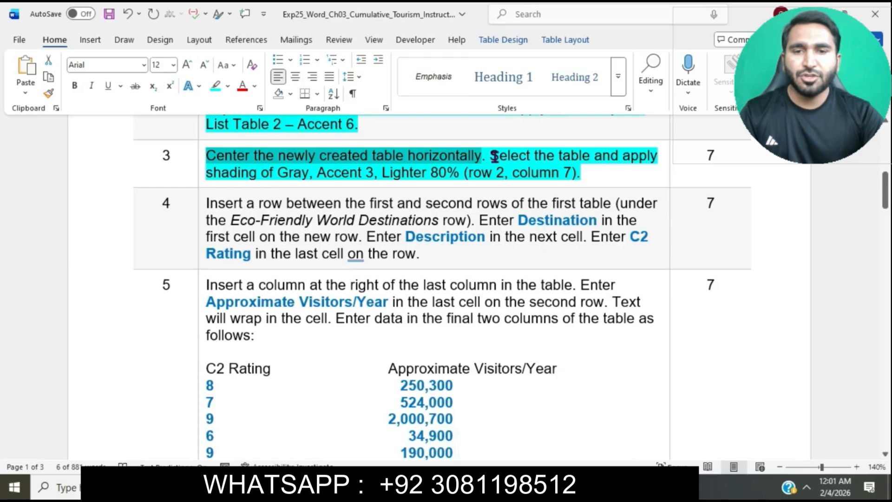
mouse_move(492, 156)
mouse_down()
mouse_move(656, 154)
mouse_move(272, 179)
mouse_move(585, 177)
mouse_up()
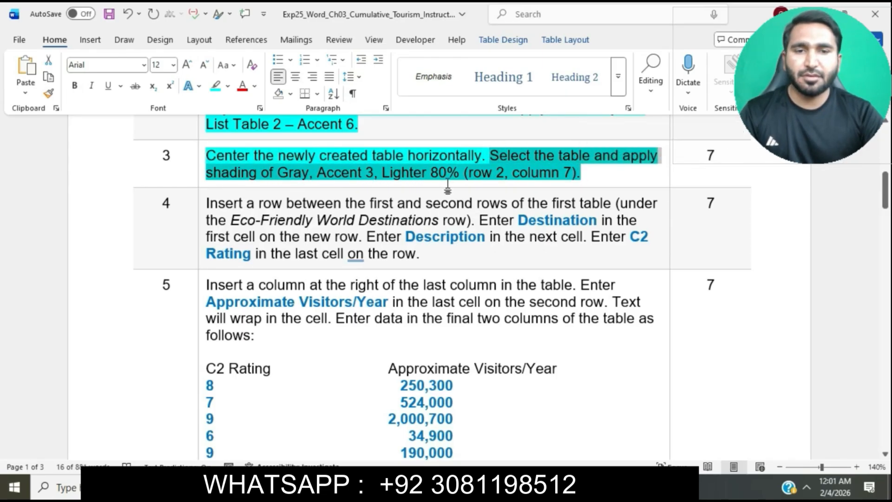
mouse_move(472, 488)
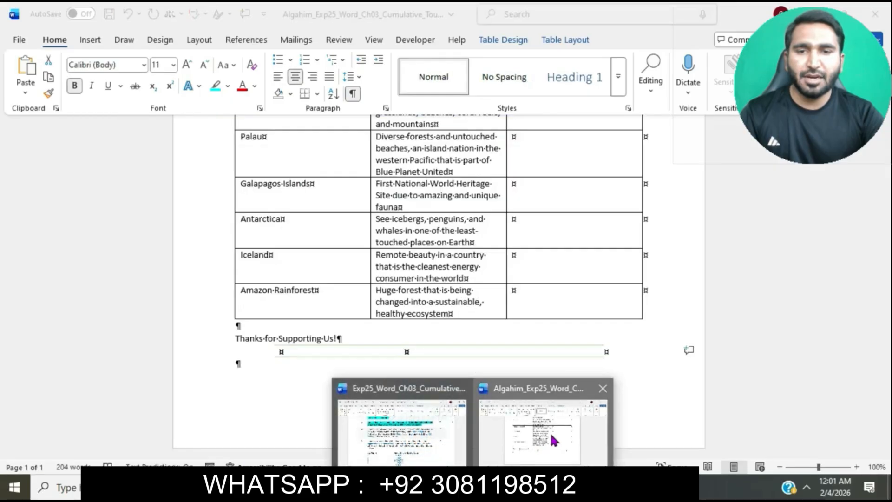
click(552, 434)
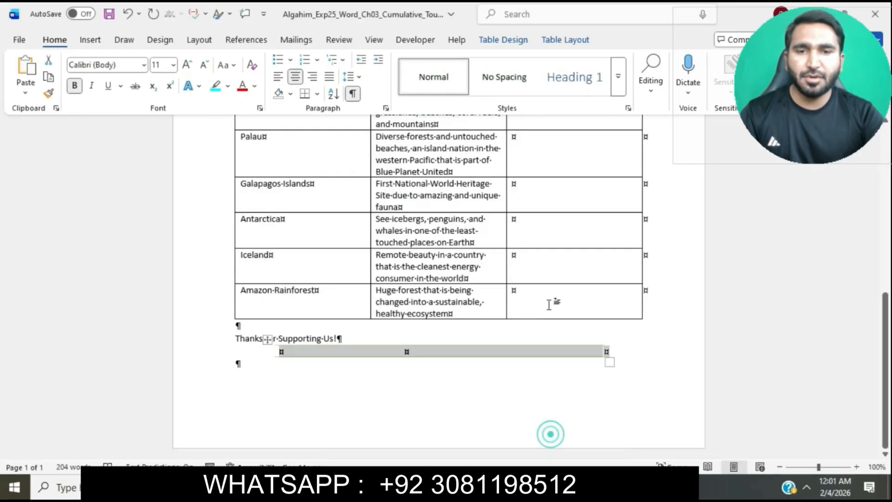
click(524, 43)
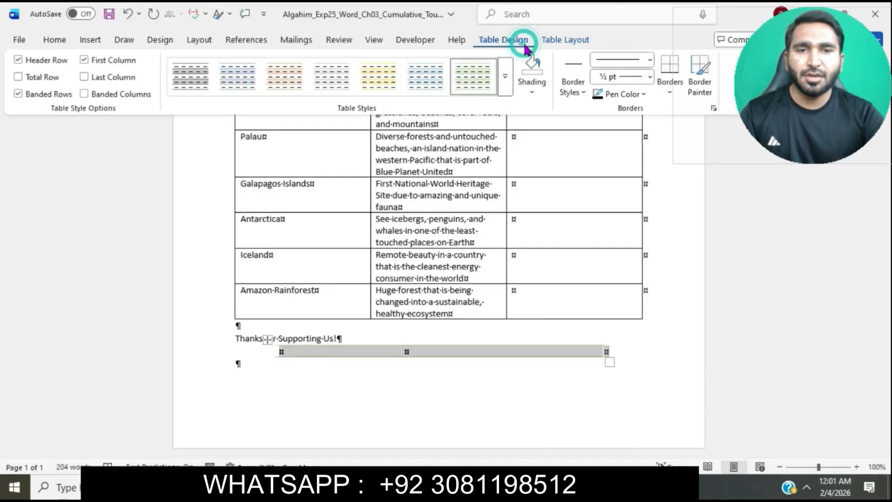
click(533, 95)
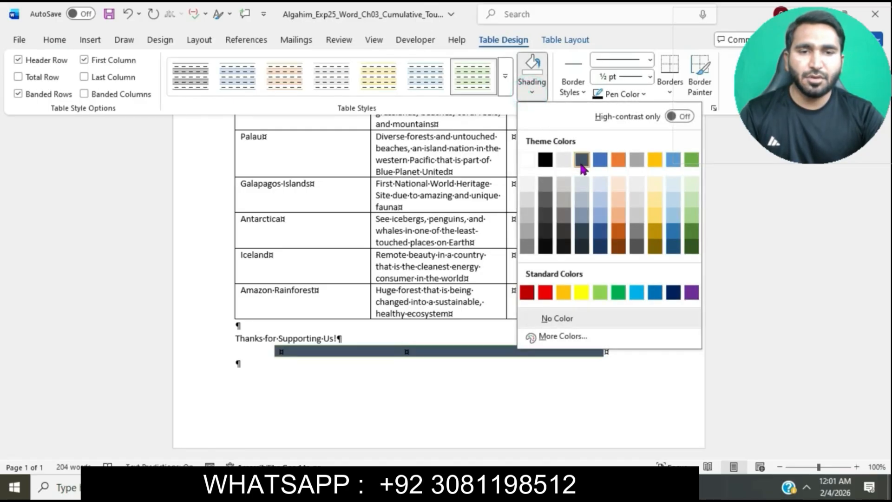
click(637, 186)
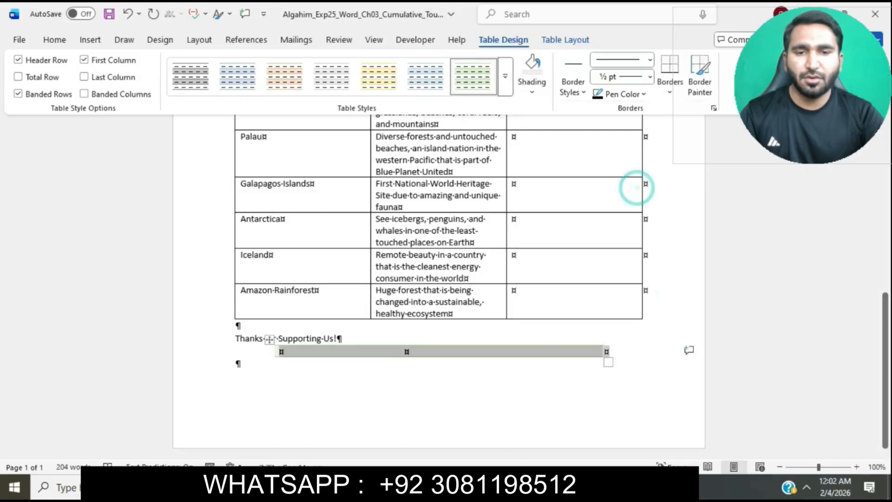
Return to the instructions document and highlight the step 4 instruction text in turquoise
click(446, 458)
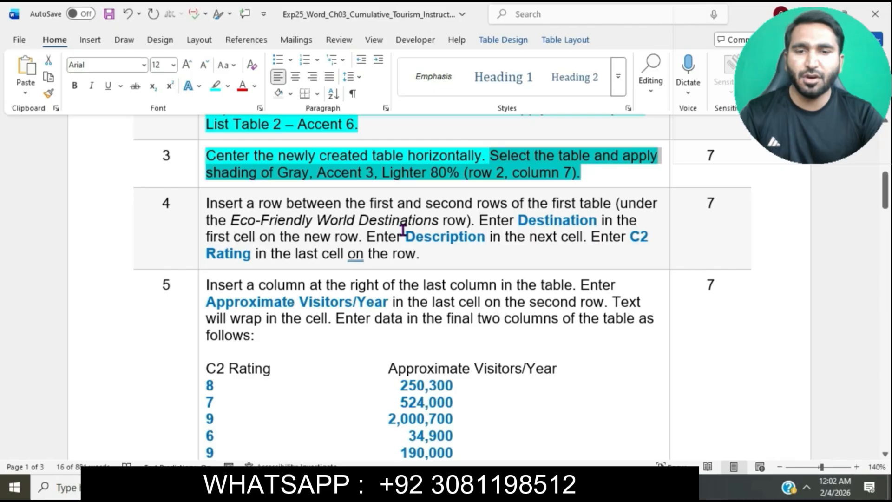
click(330, 254)
scroll(384, 251, down, 3)
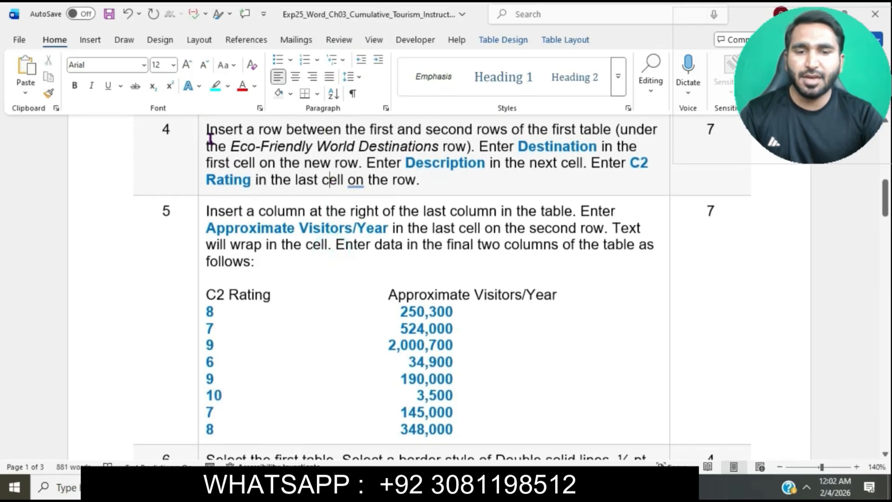
click(202, 136)
click(260, 110)
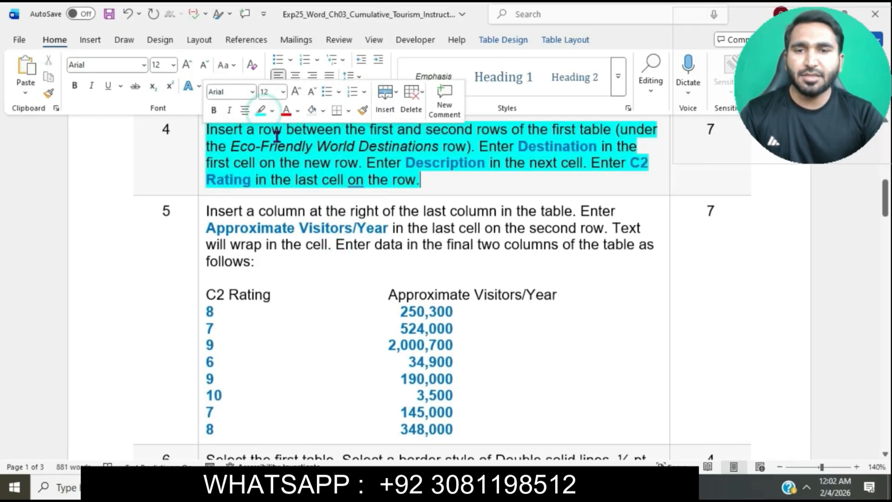
Mark the row sentence in instruction step 4, and insert a row above the Costa Rica row in the Tourism document's first table
scroll(277, 135, up, 2)
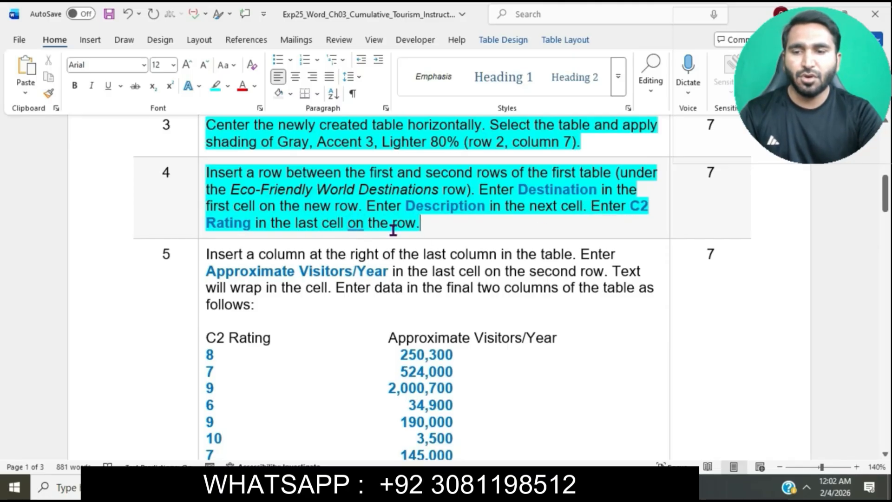
drag(212, 173, 609, 175)
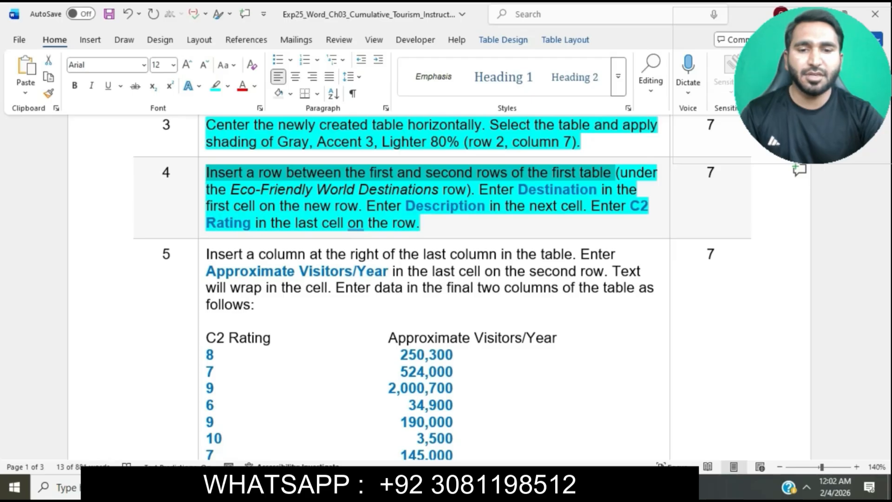
mouse_move(462, 488)
click(520, 432)
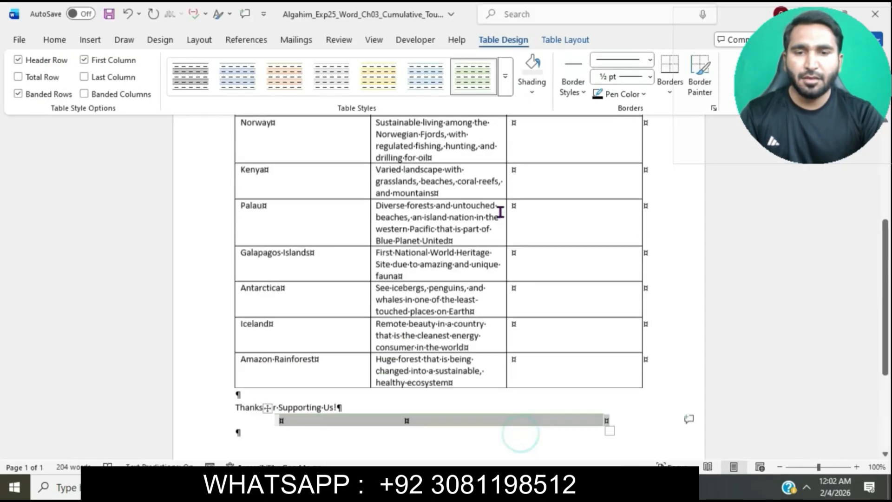
scroll(501, 212, up, 8)
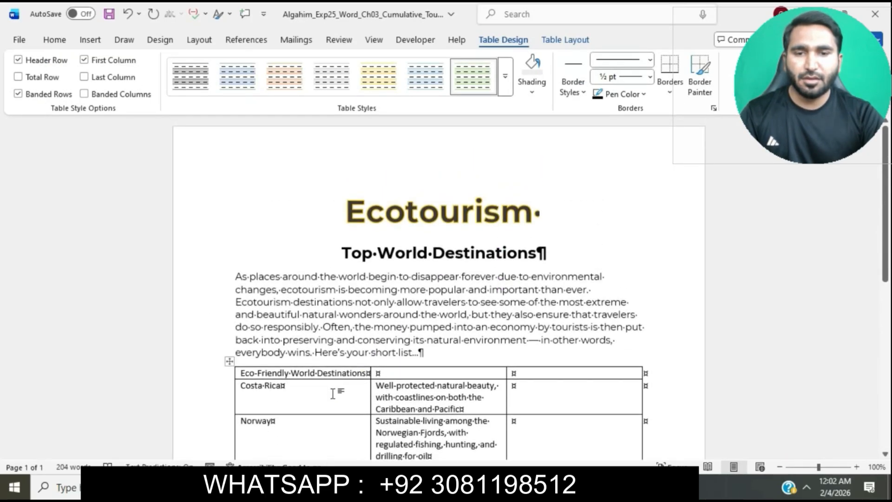
click(333, 393)
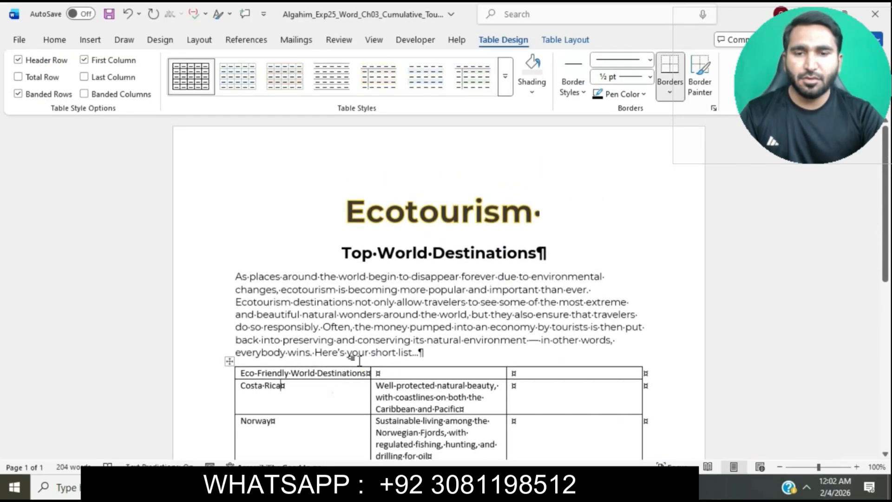
click(578, 46)
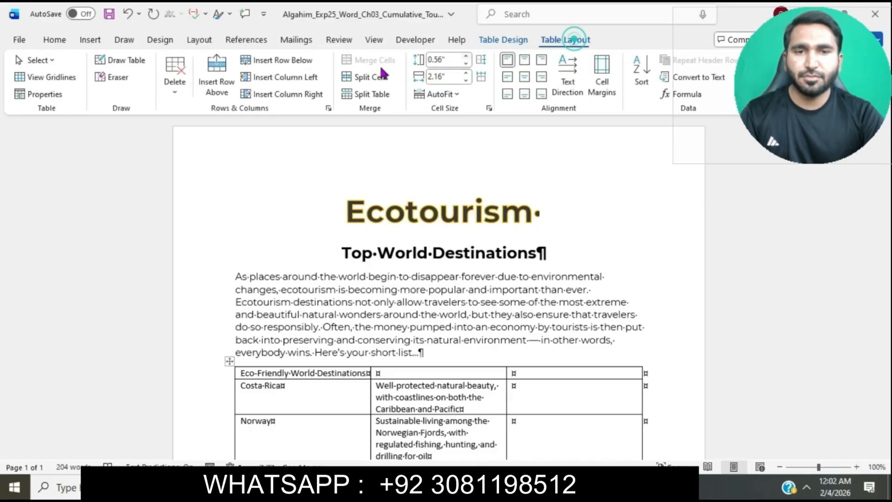
click(232, 67)
Copy Destination from instruction step 4 and paste it as text only into the first cell of the new row
mouse_move(503, 488)
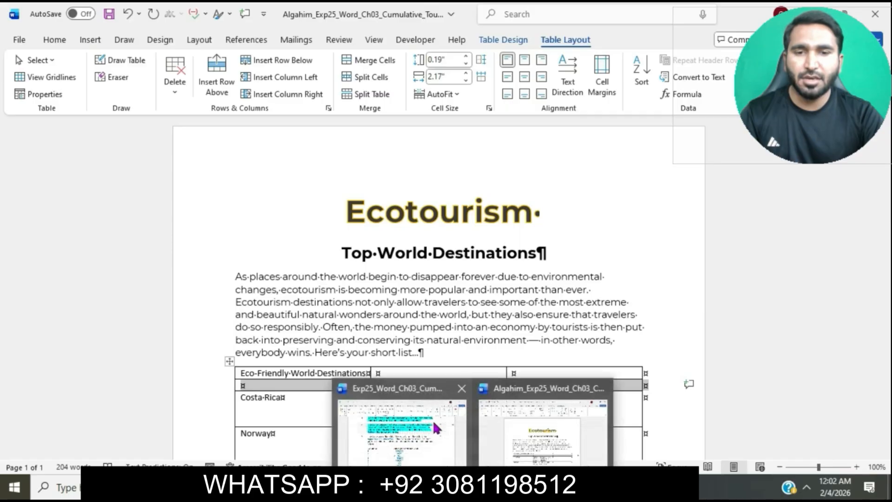
click(436, 426)
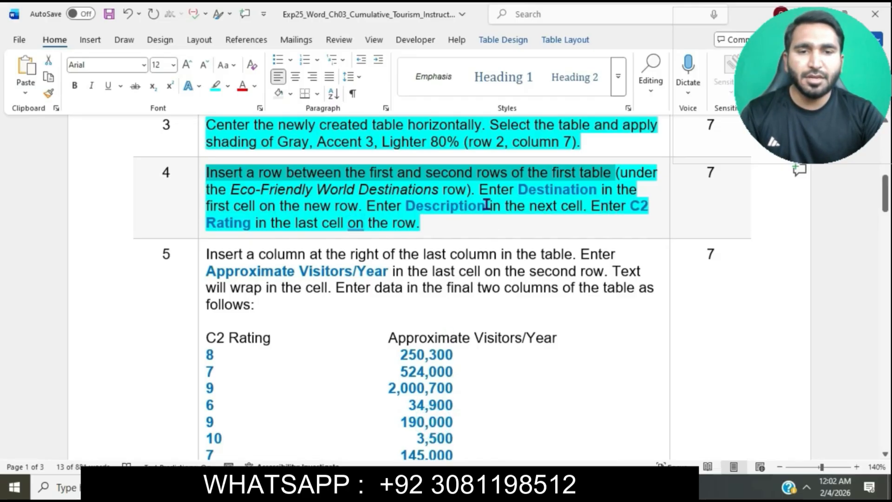
drag(519, 189, 597, 190)
key(ctrl+c)
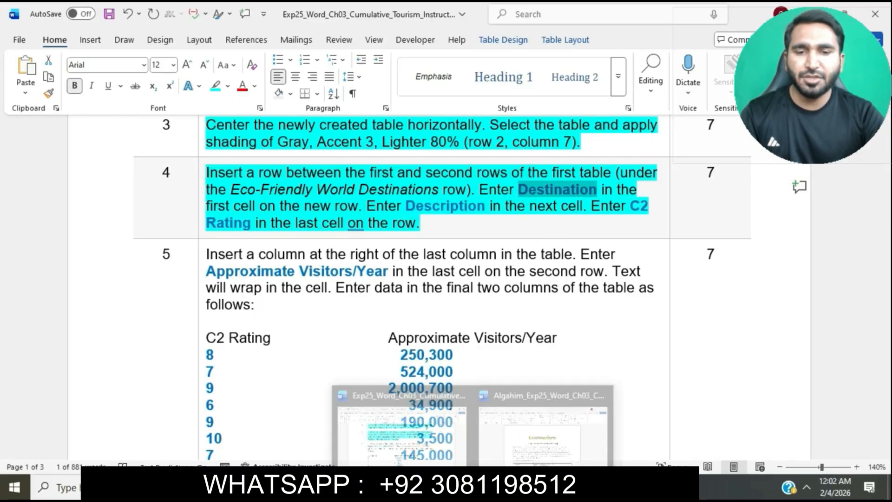
click(500, 458)
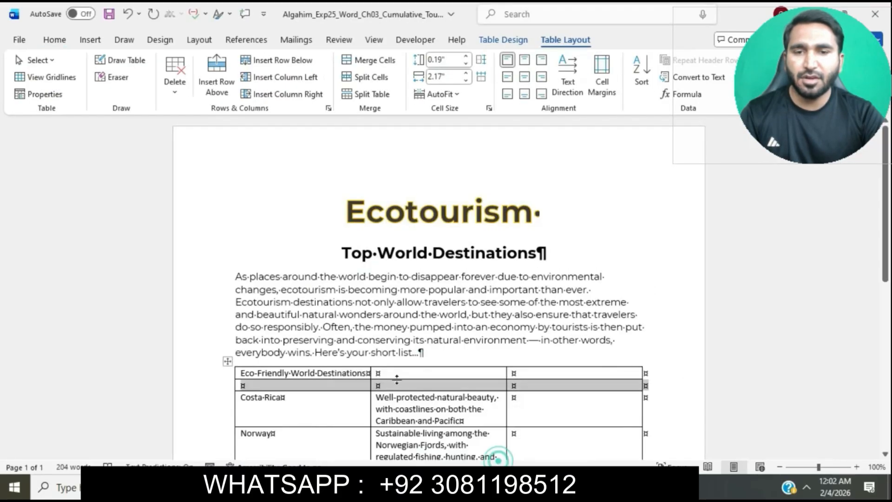
click(273, 386)
key(ctrl+v)
click(313, 402)
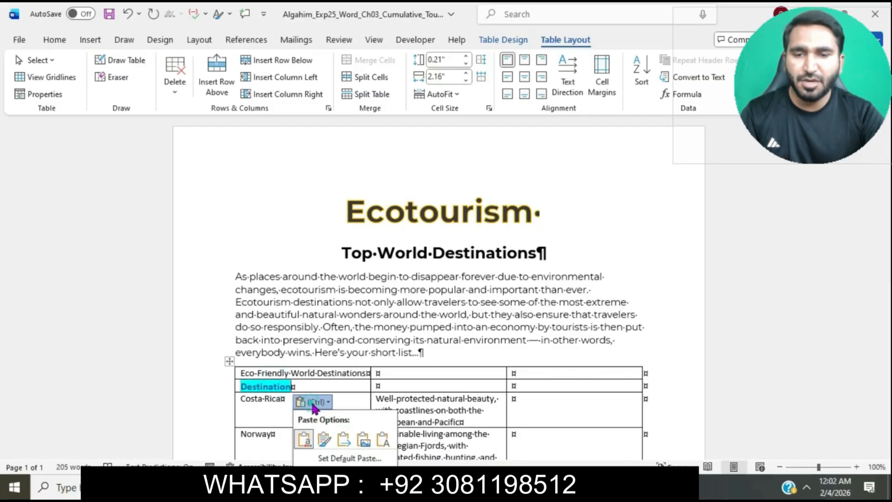
click(389, 436)
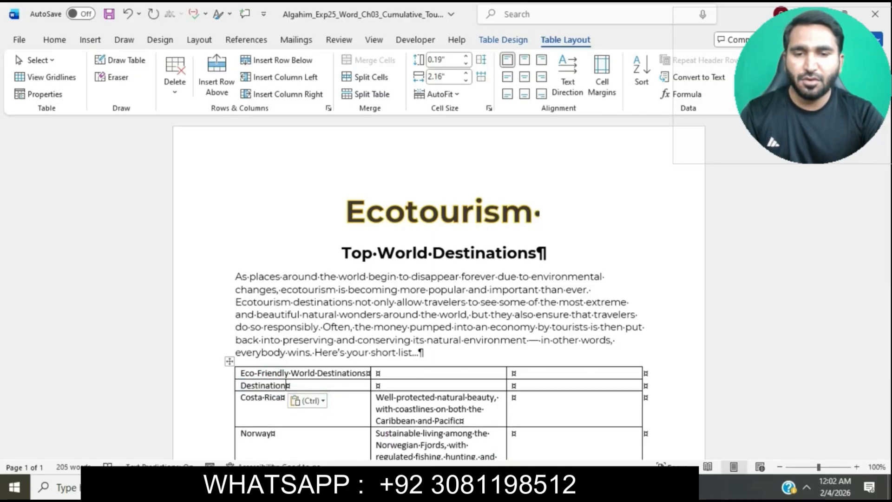
Copy Description from instruction step 4 and paste it as text only into the second cell of the new row
click(436, 437)
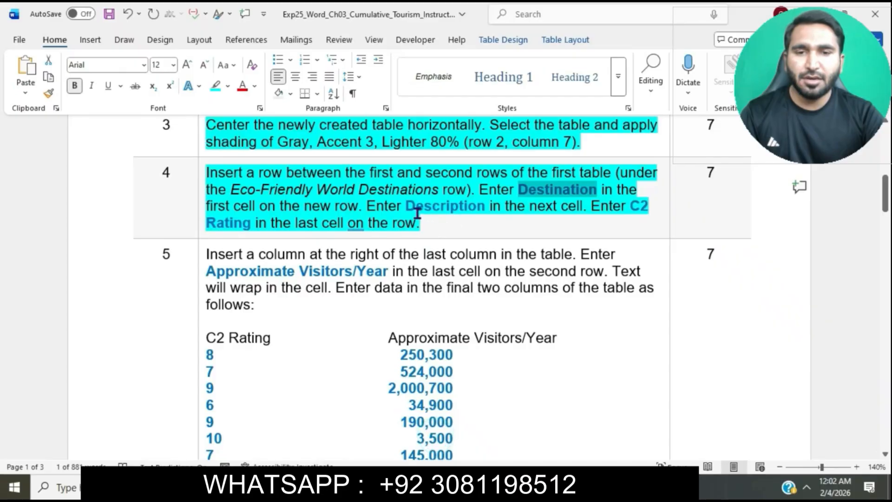
drag(407, 207, 485, 206)
key(ctrl+c)
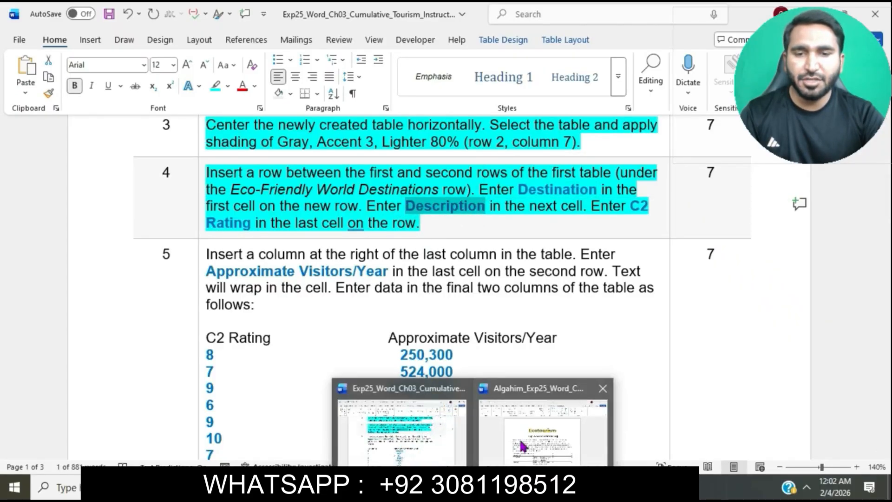
click(522, 439)
click(384, 384)
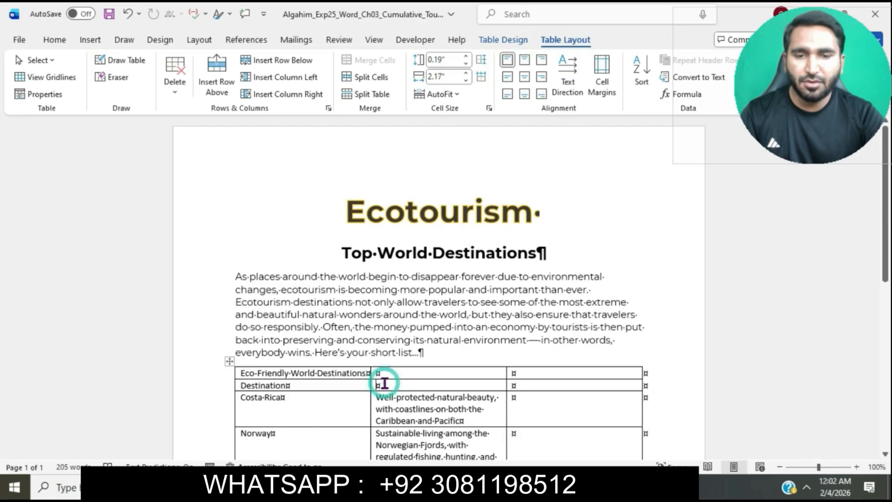
key(ctrl+v)
click(441, 400)
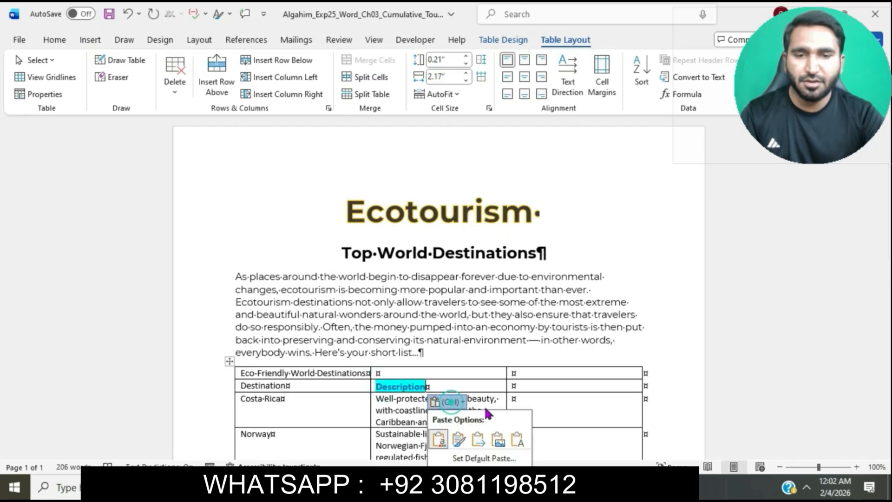
click(520, 441)
click(520, 442)
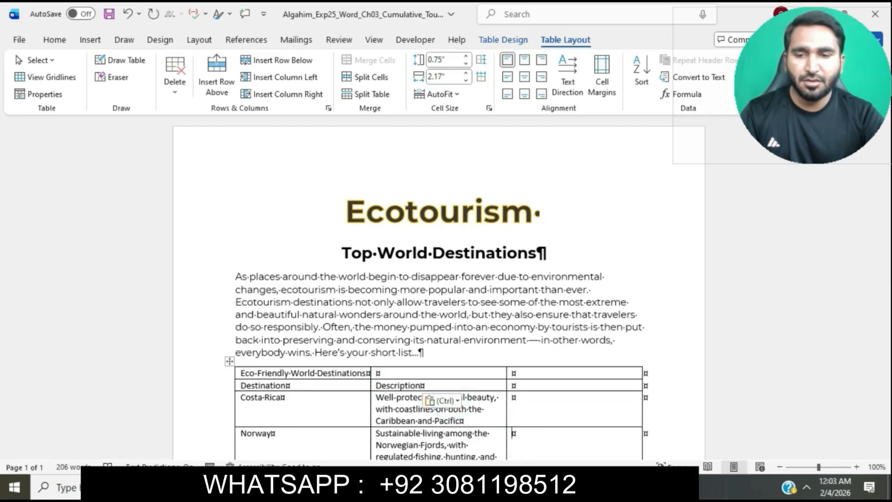
Copy C2 Rating from instruction step 4 and paste it as text only into the last cell of the new row
mouse_move(493, 487)
click(411, 426)
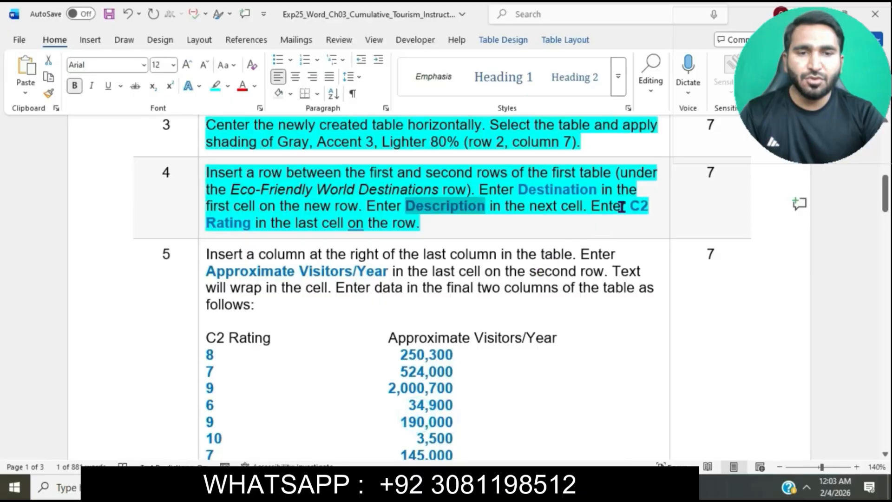
drag(630, 206, 253, 227)
key(ctrl+c)
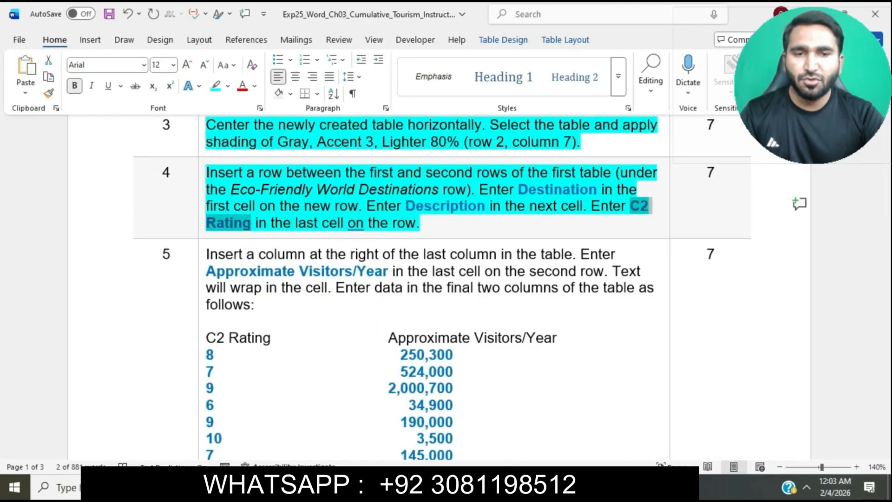
mouse_move(493, 487)
click(542, 444)
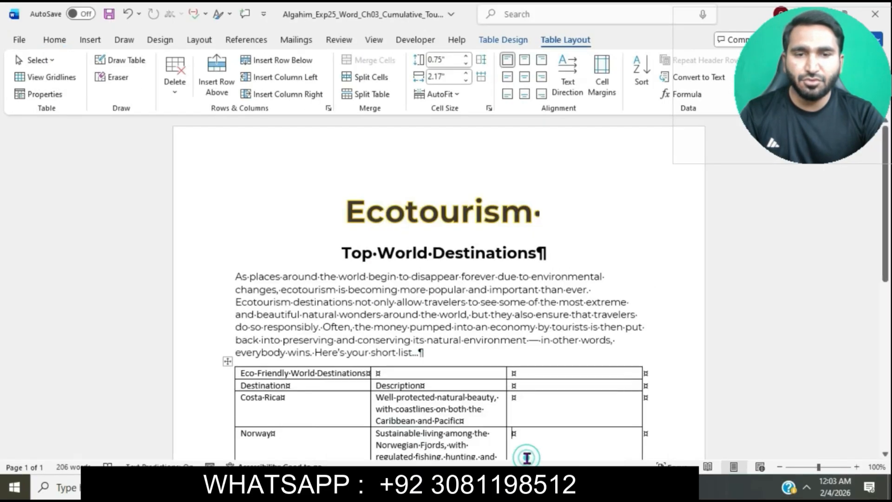
click(515, 387)
key(ctrl+v)
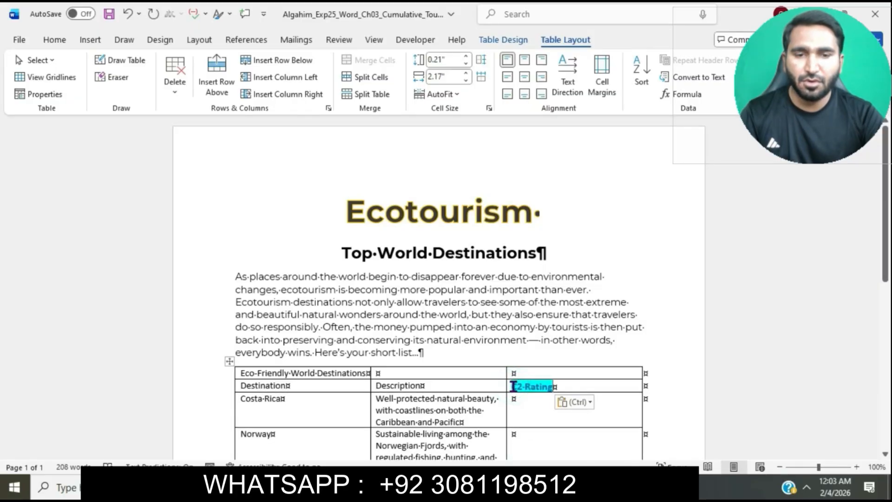
click(574, 402)
click(642, 437)
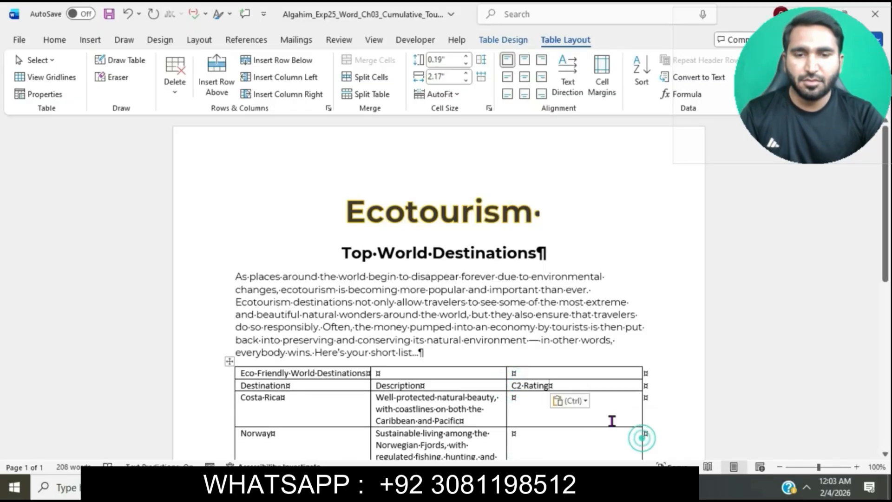
Return to the instructions document and highlight the whole step 5 instruction, including its data list, in turquoise
mouse_move(493, 487)
click(426, 426)
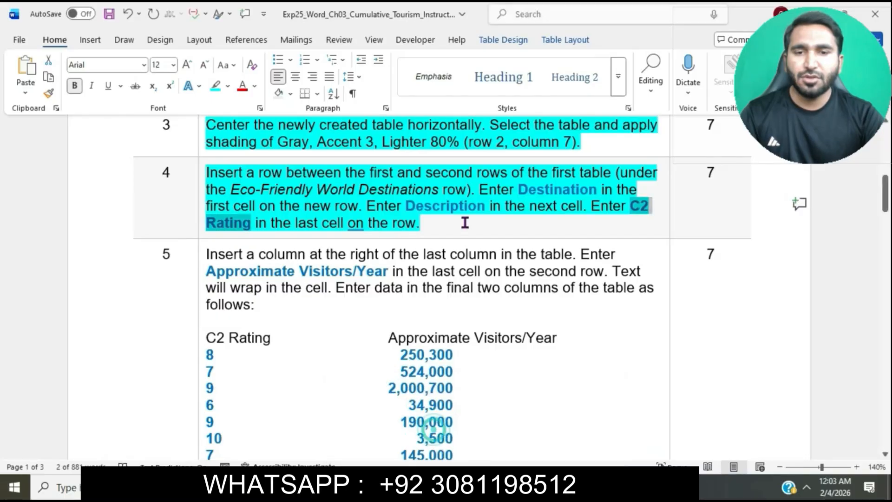
click(465, 222)
scroll(465, 219, down, 3)
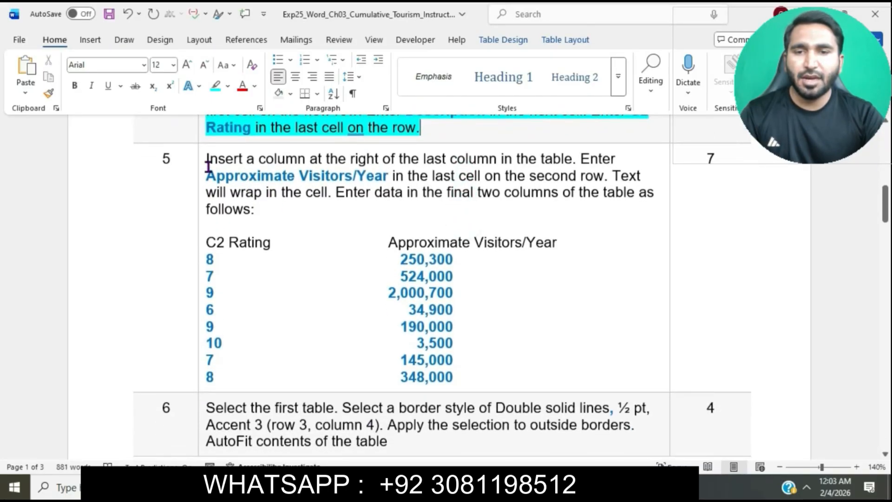
click(205, 162)
click(260, 141)
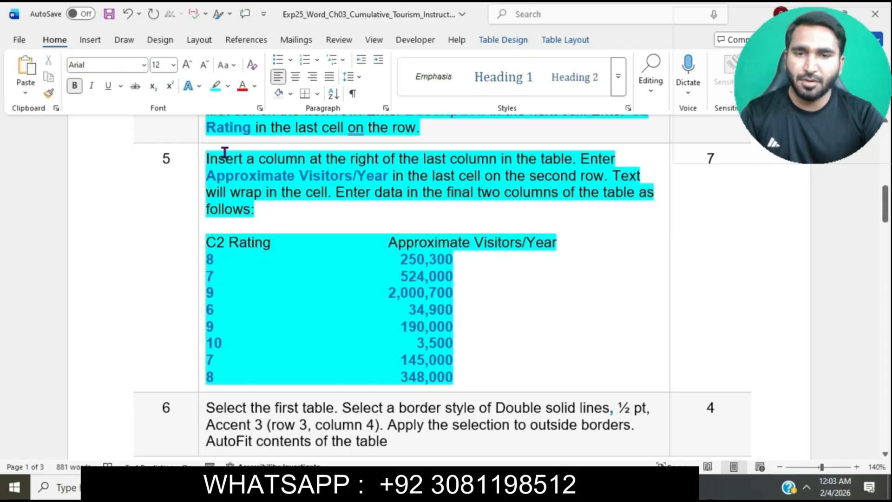
Read the first sentence of instruction step 5 and insert a column to the right of the destinations table's last column
drag(210, 159, 382, 159)
click(454, 153)
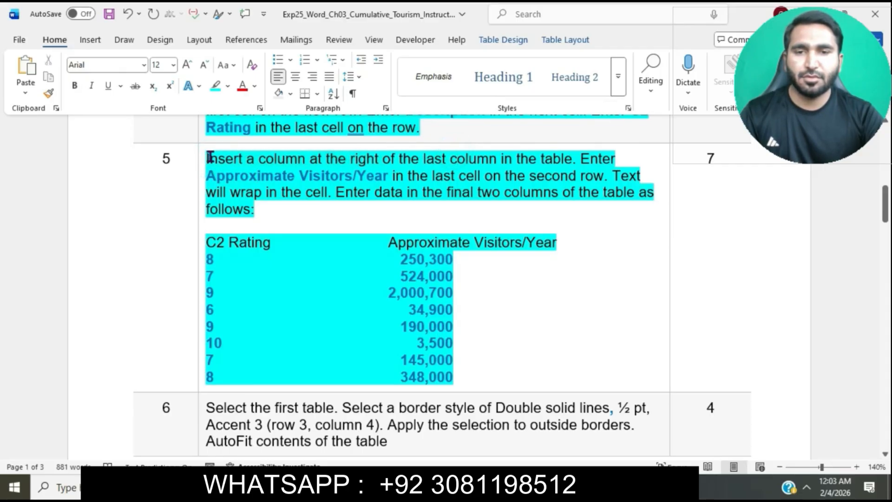
drag(207, 159, 573, 158)
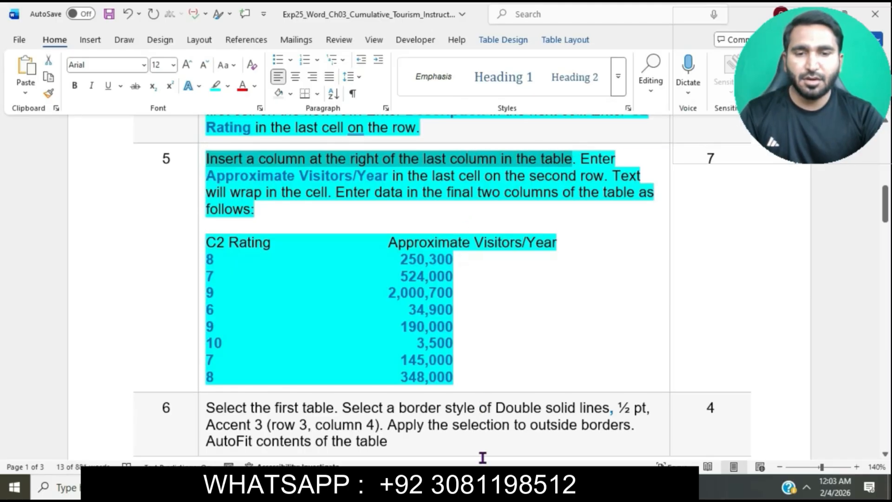
mouse_move(482, 488)
click(546, 442)
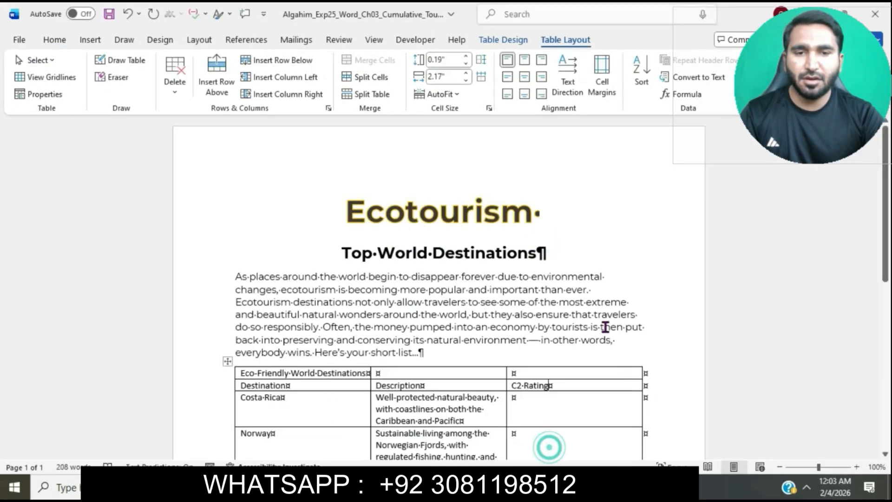
click(594, 377)
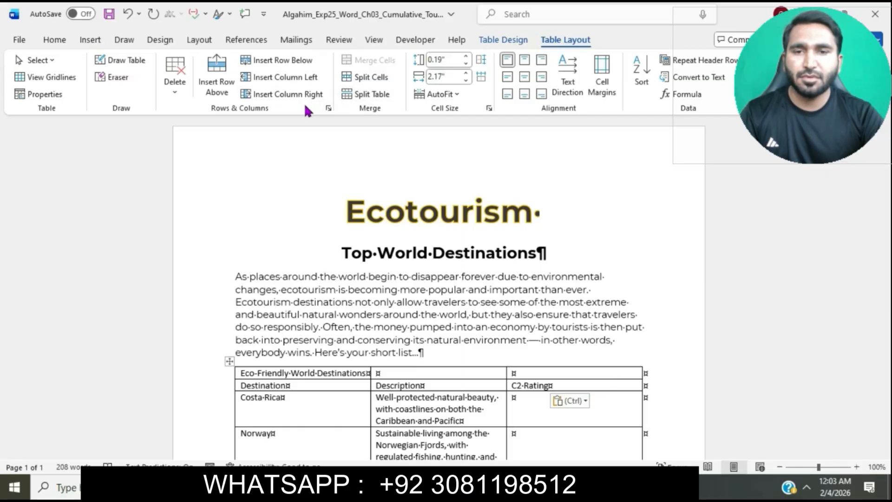
click(281, 96)
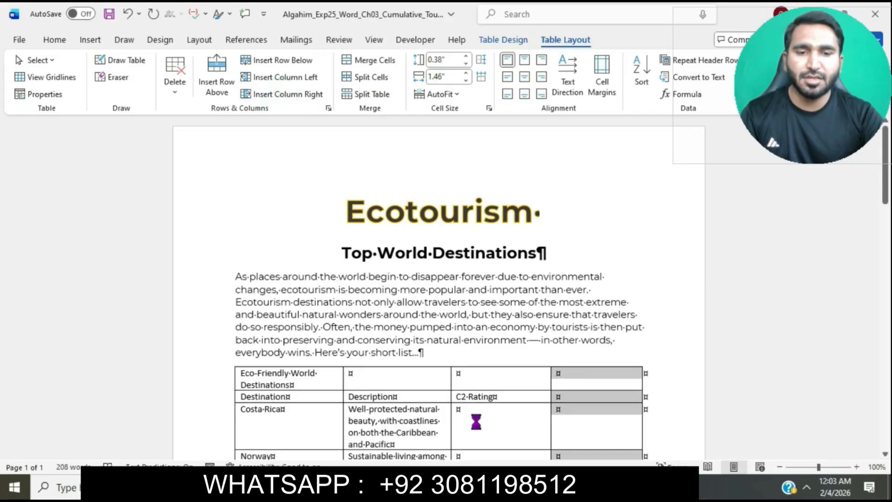
Copy Approximate Visitors/Year from instruction step 5 and paste it as text only into the last cell of the table's second row
mouse_move(472, 488)
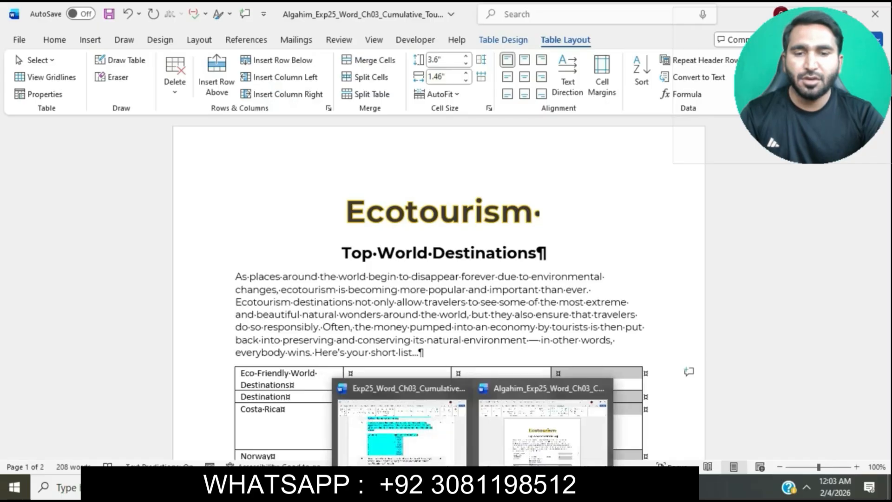
click(438, 432)
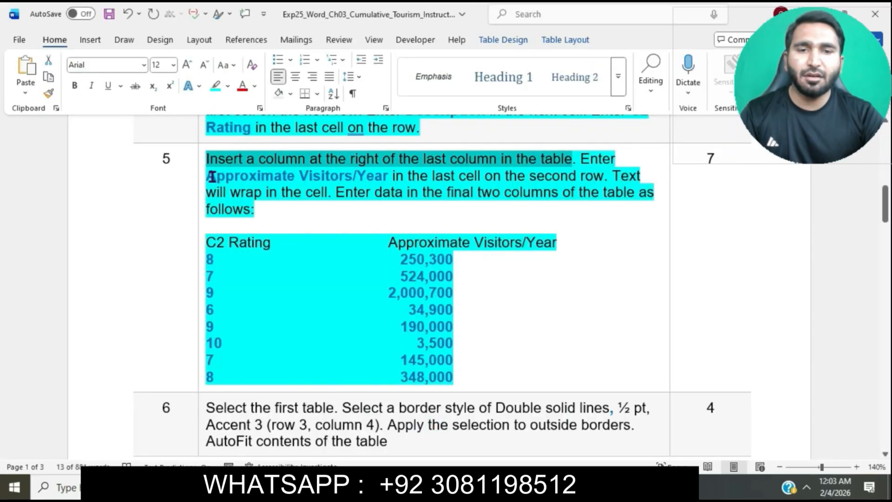
drag(212, 177, 370, 177)
key(ctrl+c)
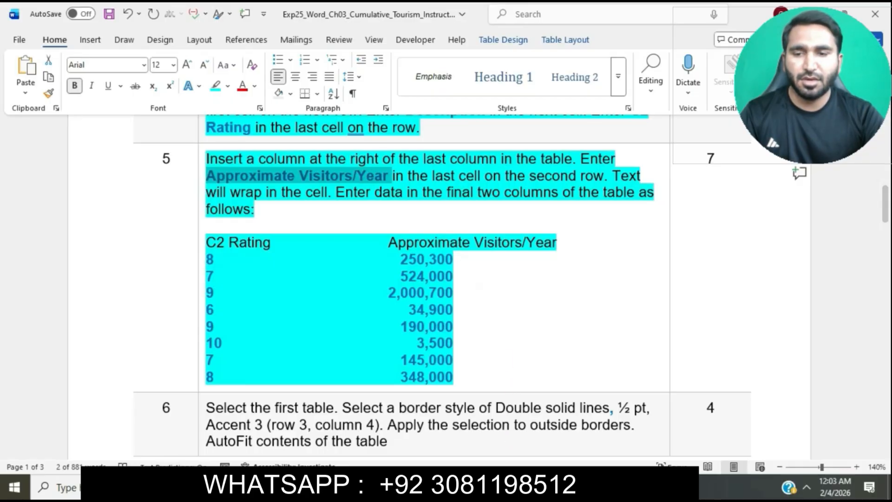
mouse_move(506, 488)
click(534, 438)
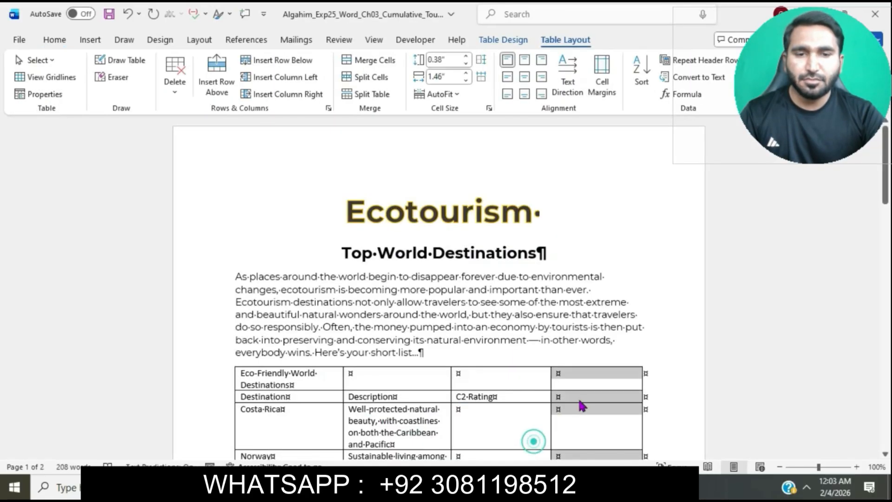
click(565, 399)
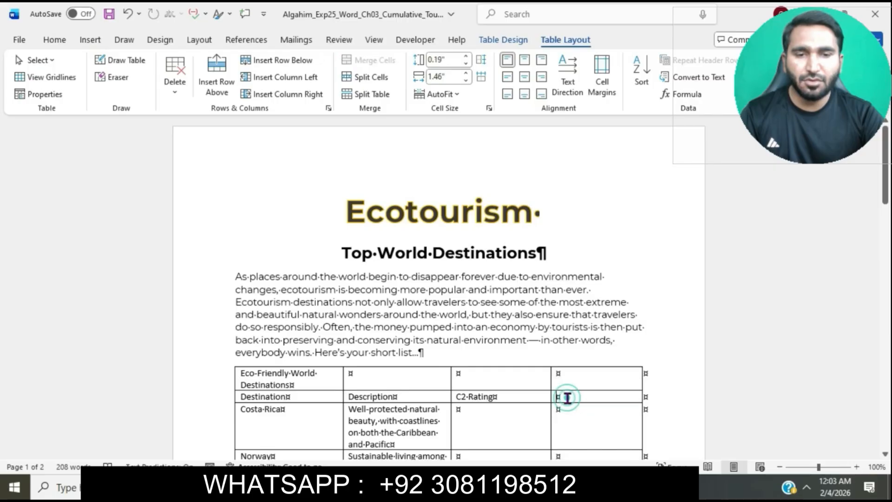
key(ctrl+v)
click(623, 425)
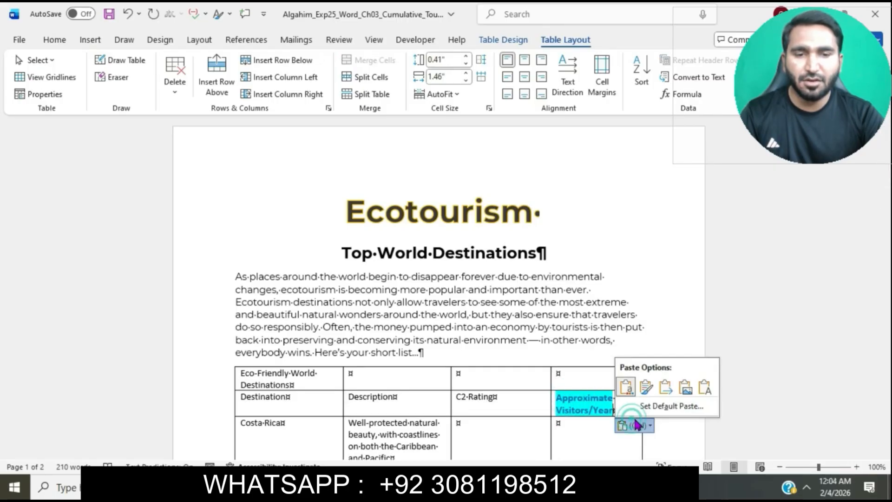
click(706, 386)
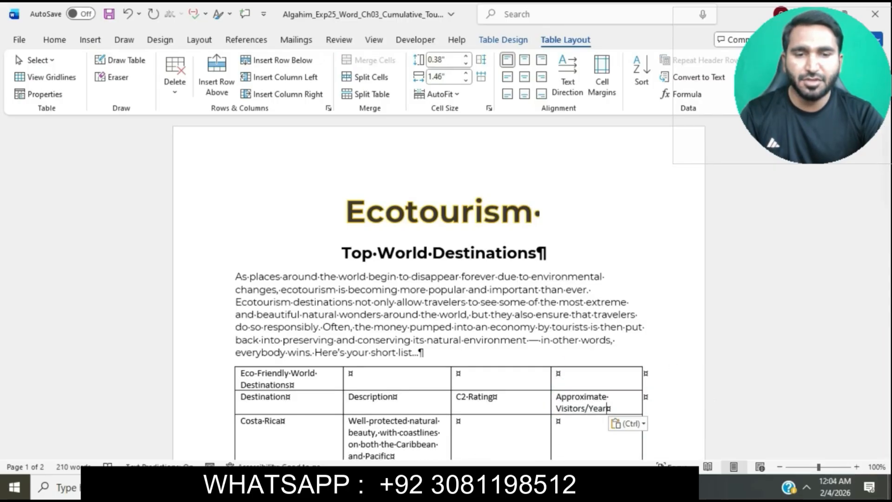
Enter the first C2 ratings listed in instruction step 5: 8 for Costa Rica, 7 for Norway, 9 for Kenya and 6 for Palau
mouse_move(507, 488)
click(432, 422)
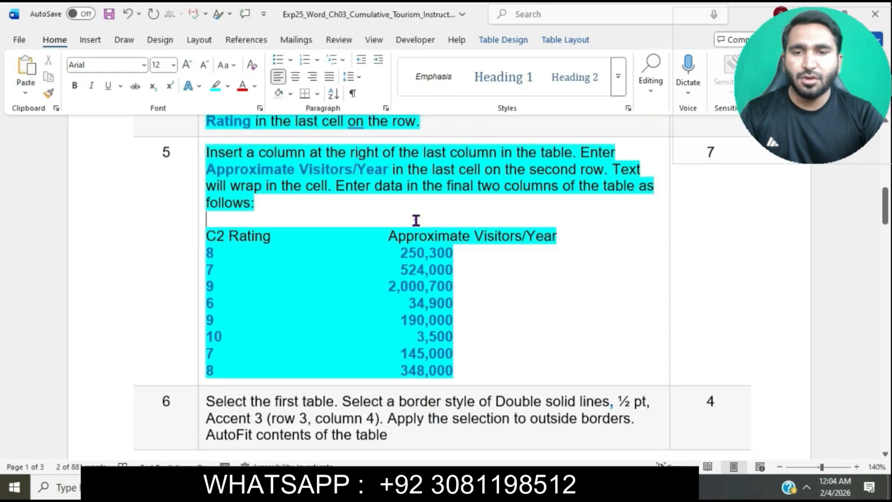
scroll(415, 222, down, 1)
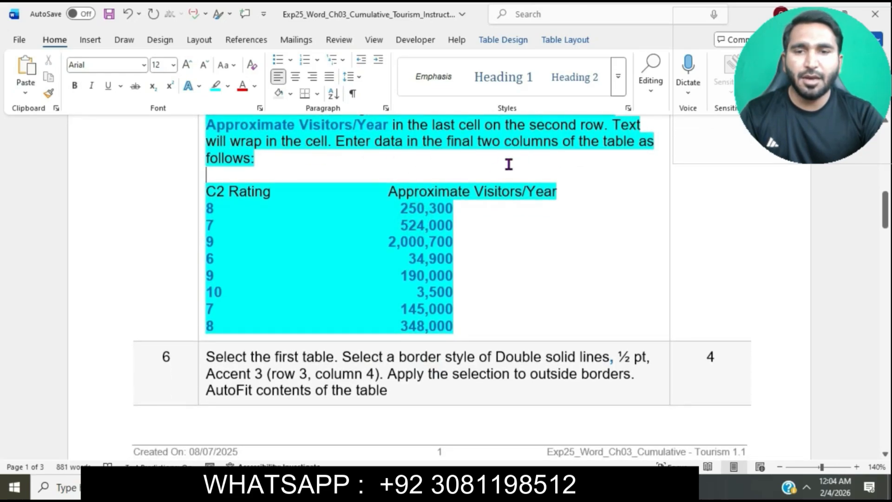
click(210, 207)
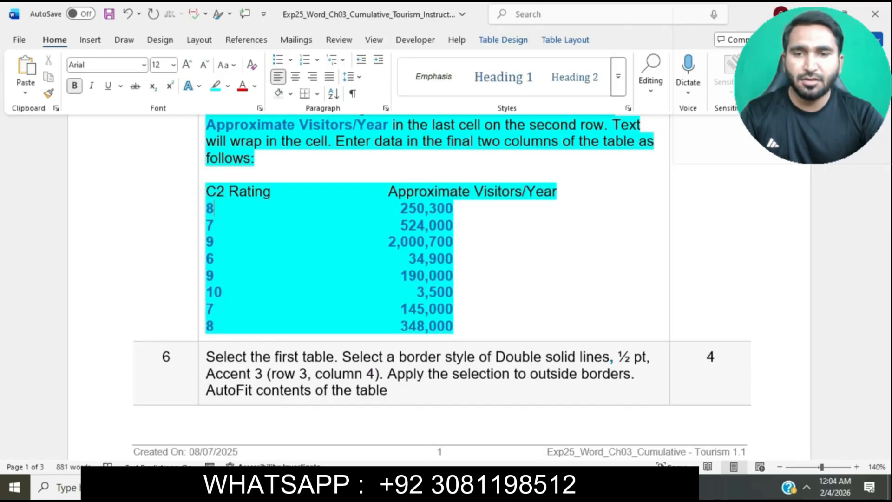
mouse_move(458, 488)
click(510, 433)
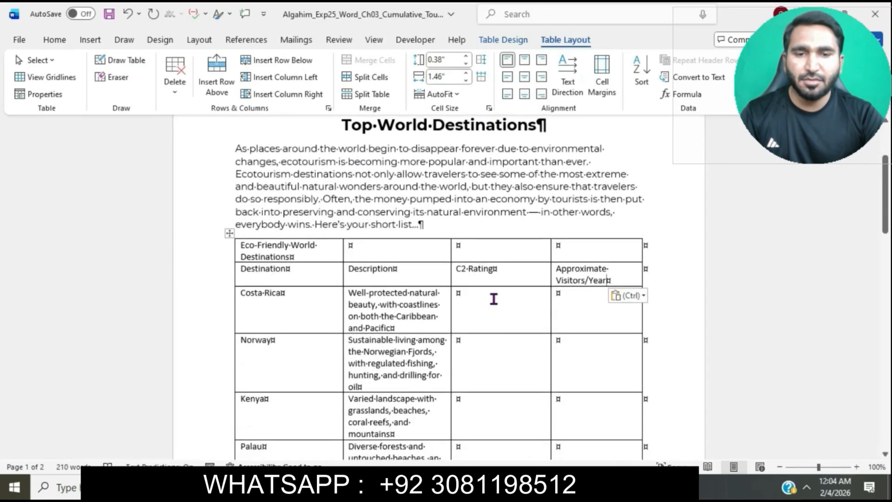
click(494, 298)
text(8)
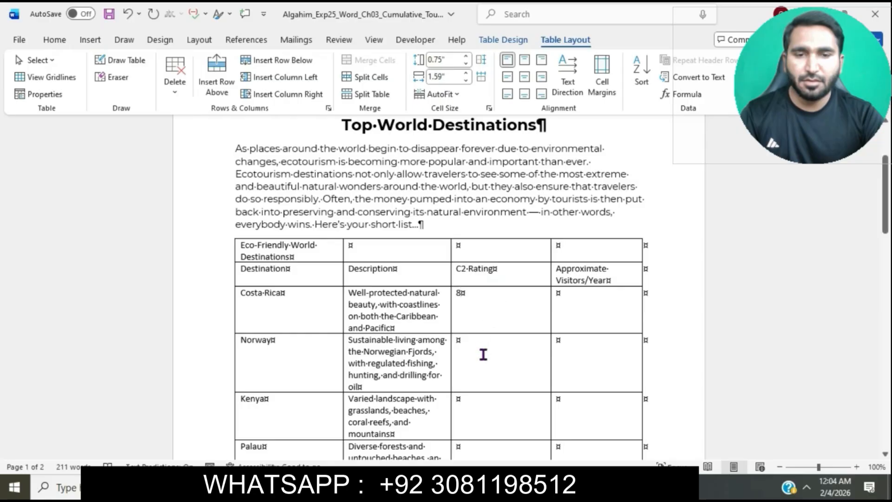
click(483, 354)
text(7)
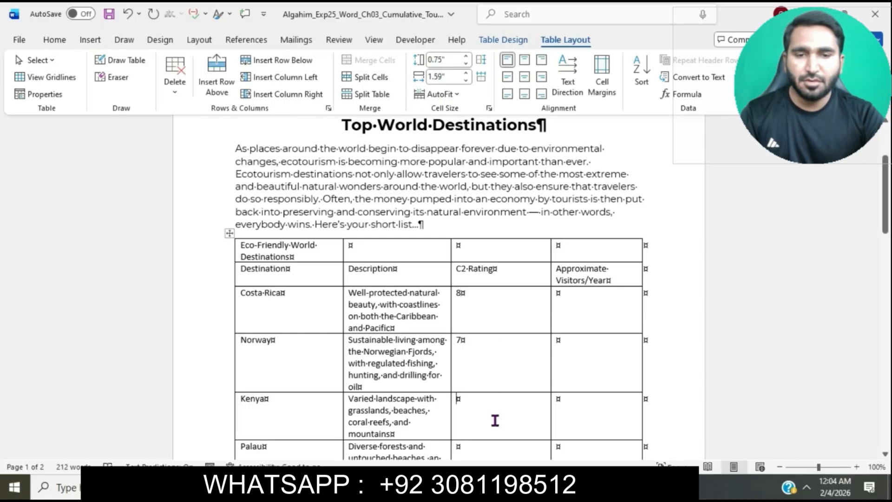
text(9)
scroll(495, 418, down, 3)
click(498, 395)
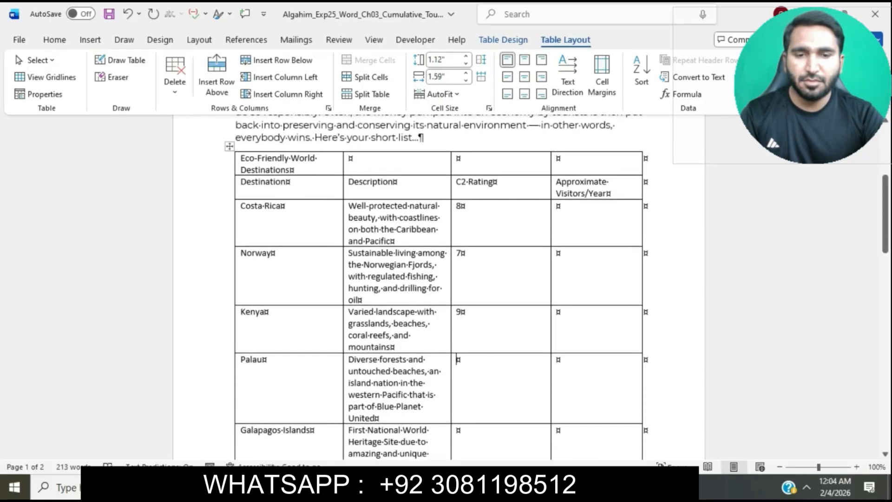
text(6)
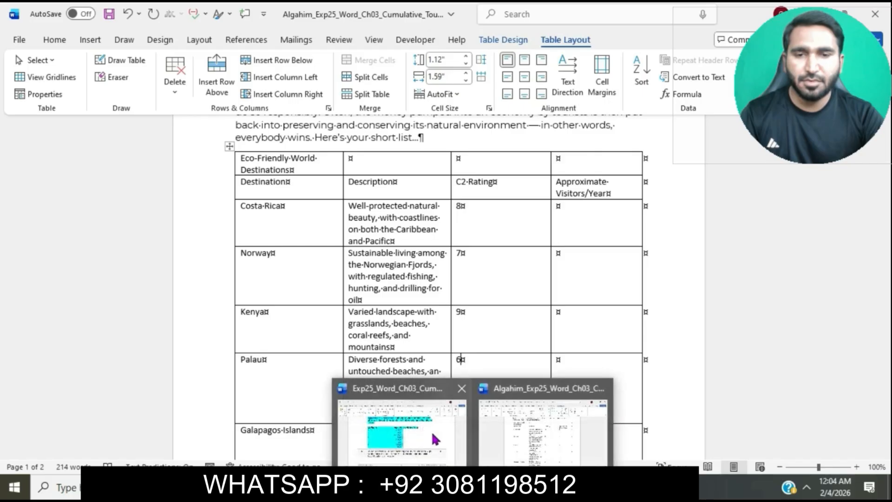
Enter the remaining C2 ratings from instruction step 5: 9 for Galapagos Islands, 10 for Antarctica, 7 for Iceland and 8 for Amazon Rainforest
click(435, 439)
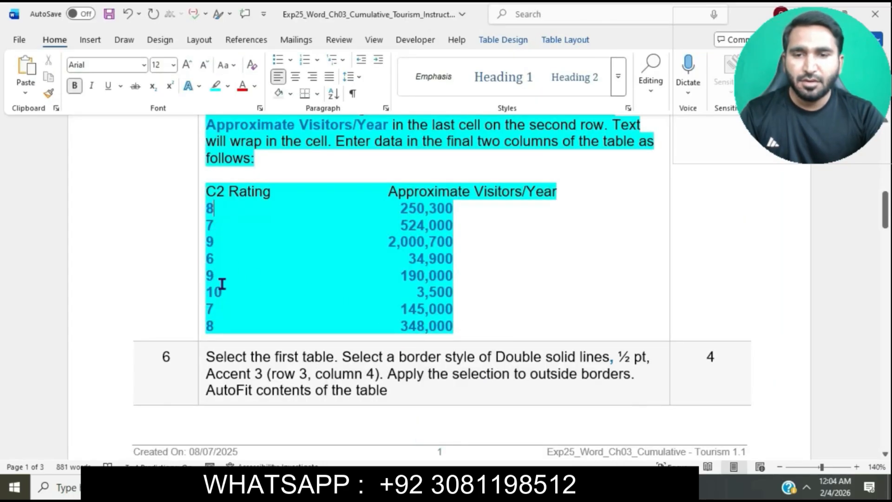
click(551, 447)
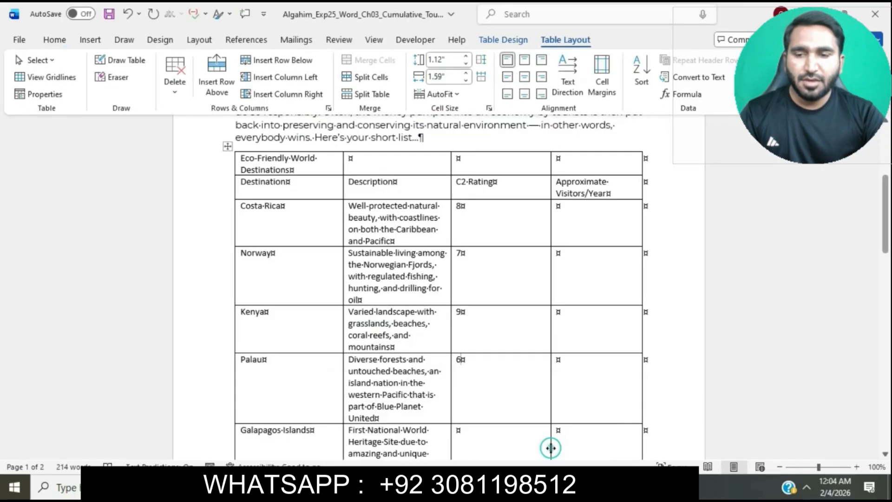
scroll(511, 349, down, 3)
text(9)
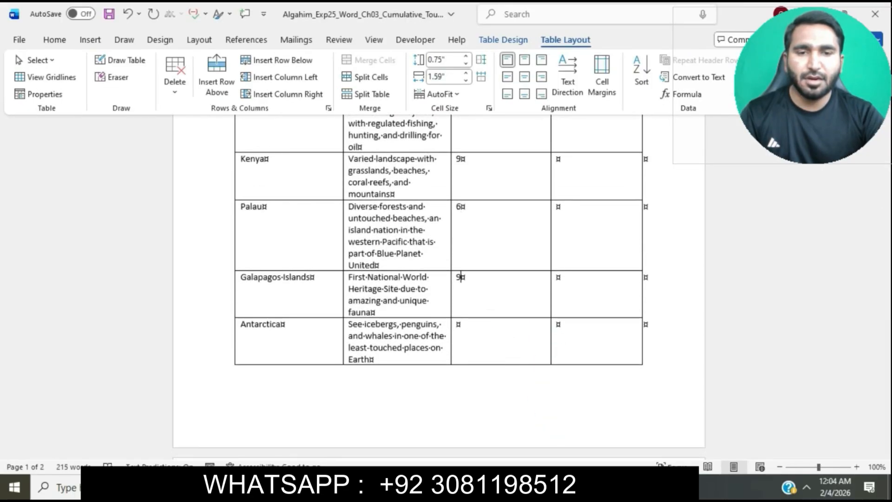
text(10)
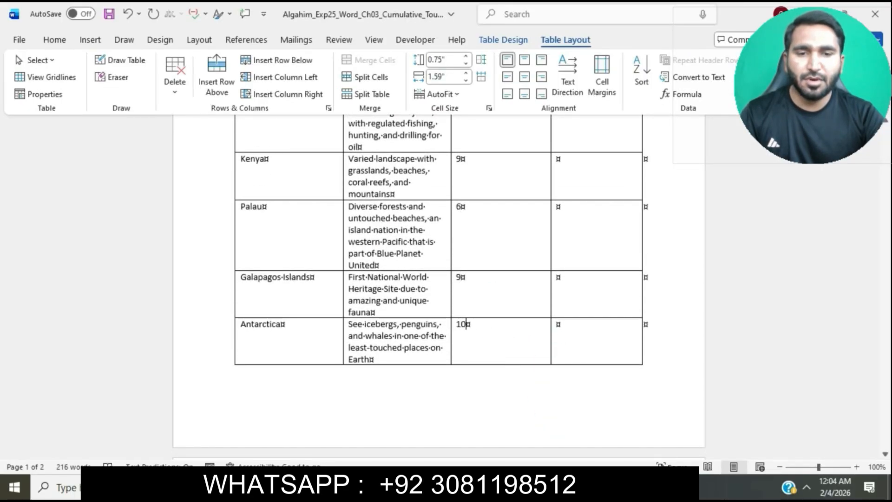
scroll(473, 321, down, 4)
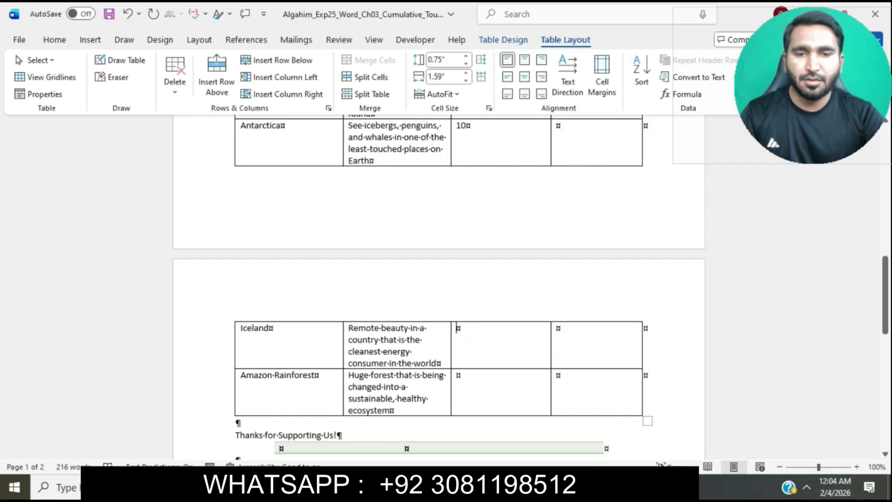
text(7)
scroll(460, 373, up, 2)
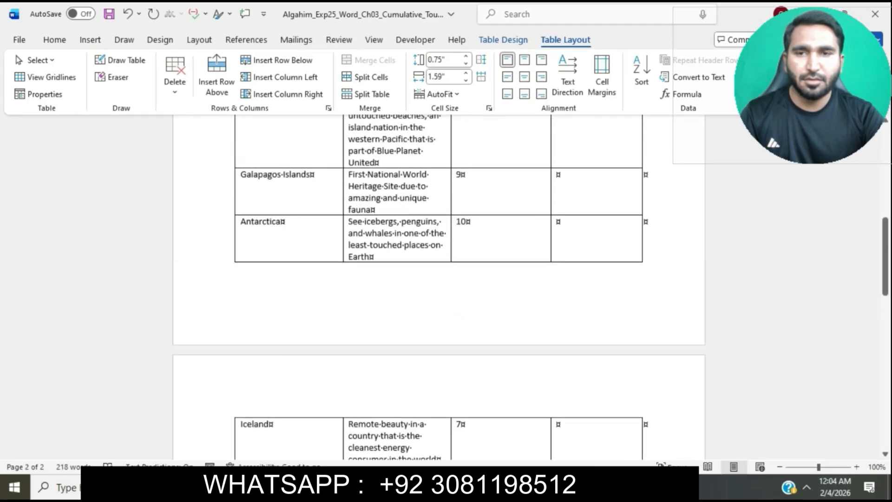
Copy 250,300 from instruction step 5 and paste it as text only into Costa Rica's Approximate Visitors/Year cell
scroll(460, 372, up, 5)
click(574, 244)
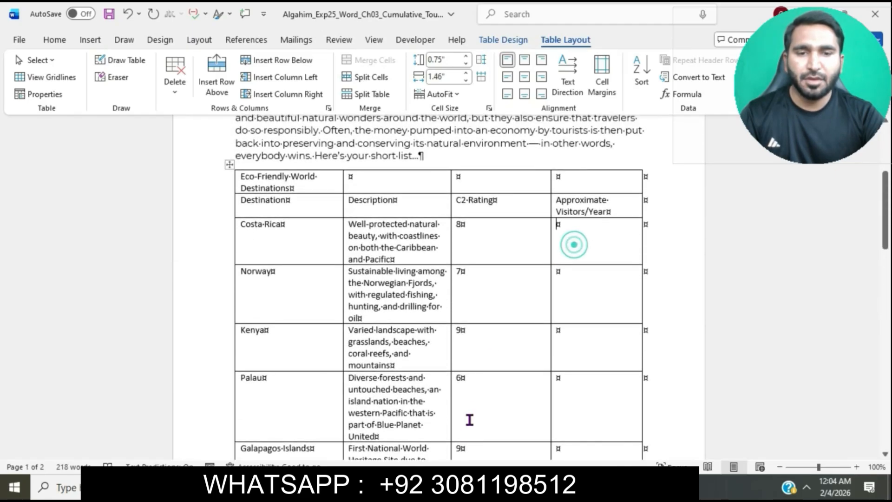
mouse_move(453, 488)
click(447, 422)
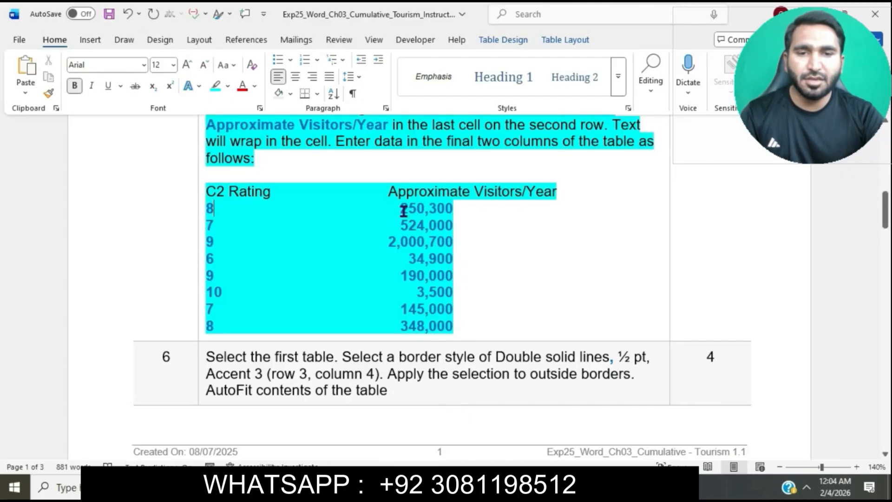
drag(404, 210, 452, 208)
key(ctrl+c)
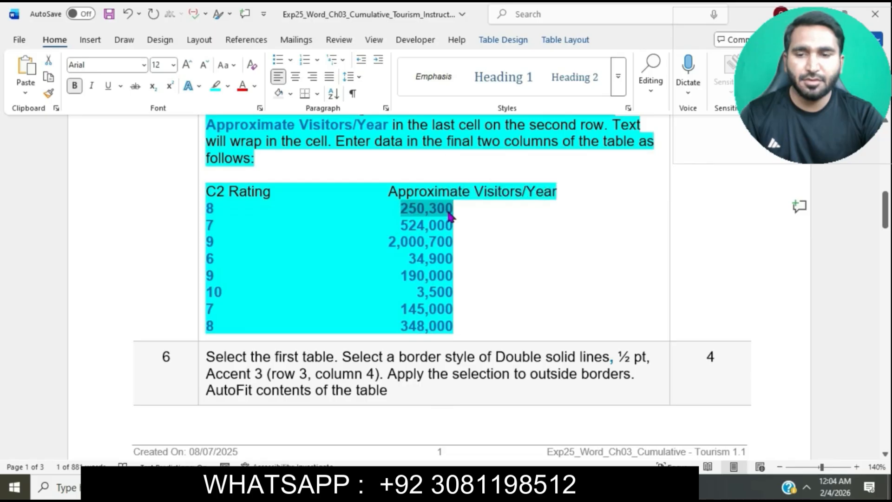
mouse_move(453, 488)
click(532, 446)
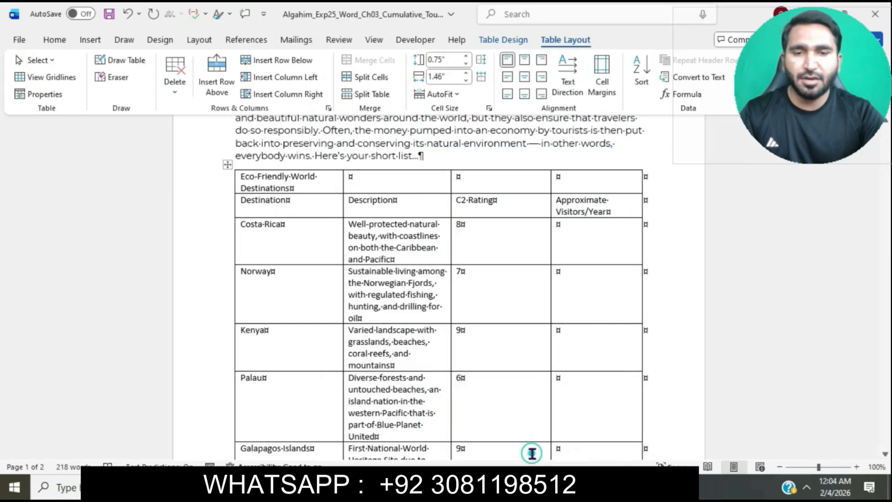
key(ctrl+v)
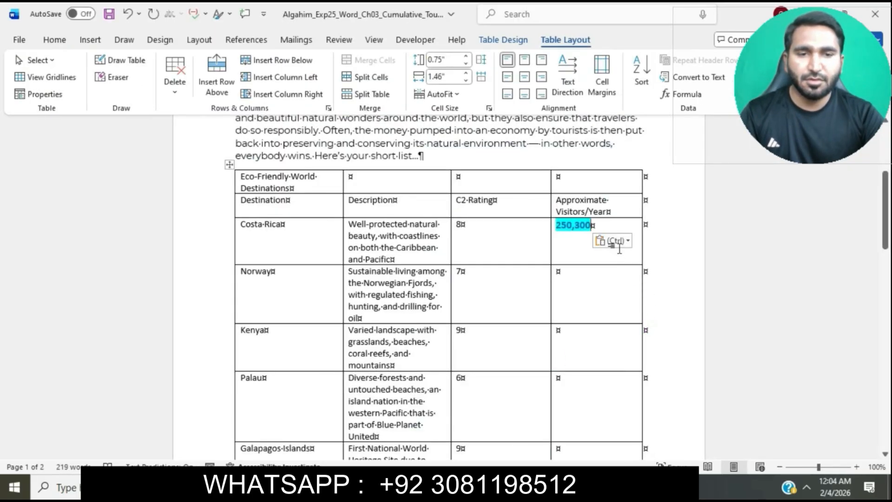
click(620, 243)
click(682, 278)
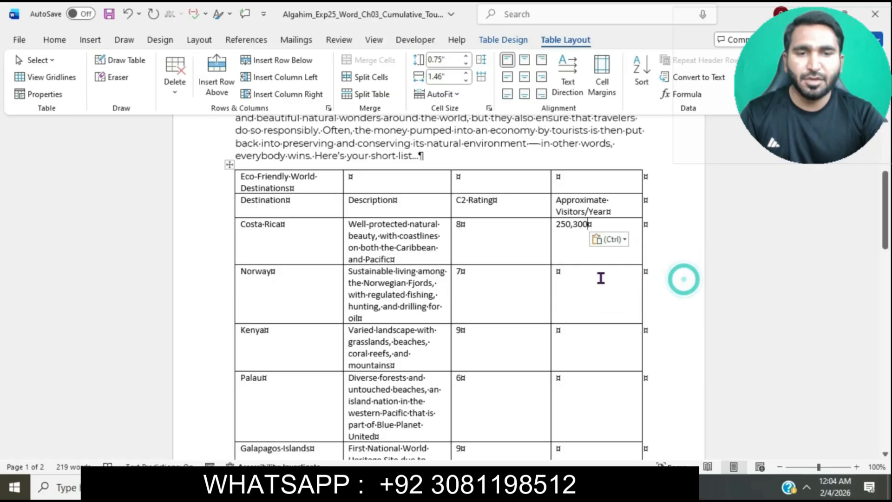
Copy 524,000 from instruction step 5 and paste it as text only into Norway's Approximate Visitors/Year cell
click(581, 278)
mouse_move(453, 488)
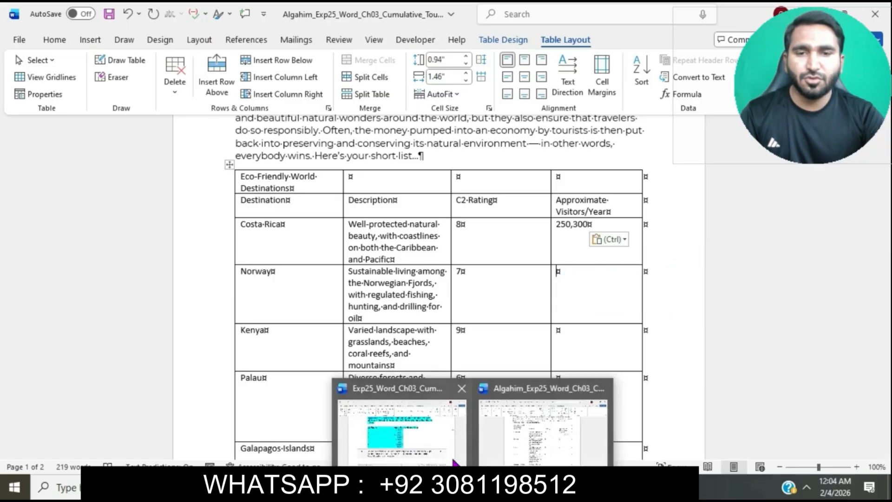
click(453, 460)
drag(401, 225, 447, 230)
key(ctrl+c)
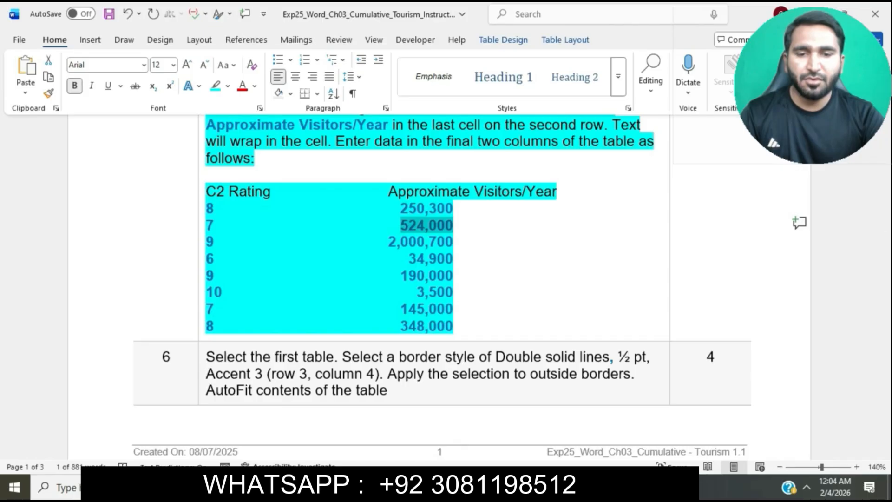
mouse_move(453, 488)
click(538, 450)
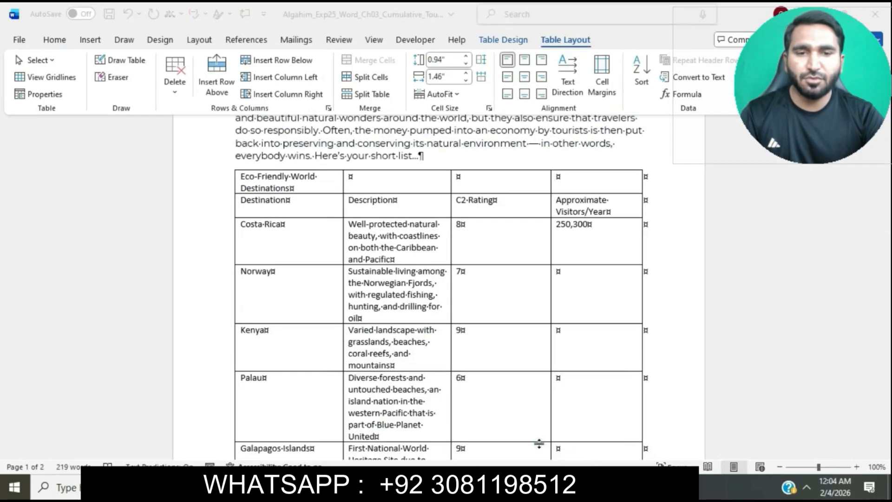
click(592, 277)
key(ctrl+v)
click(608, 287)
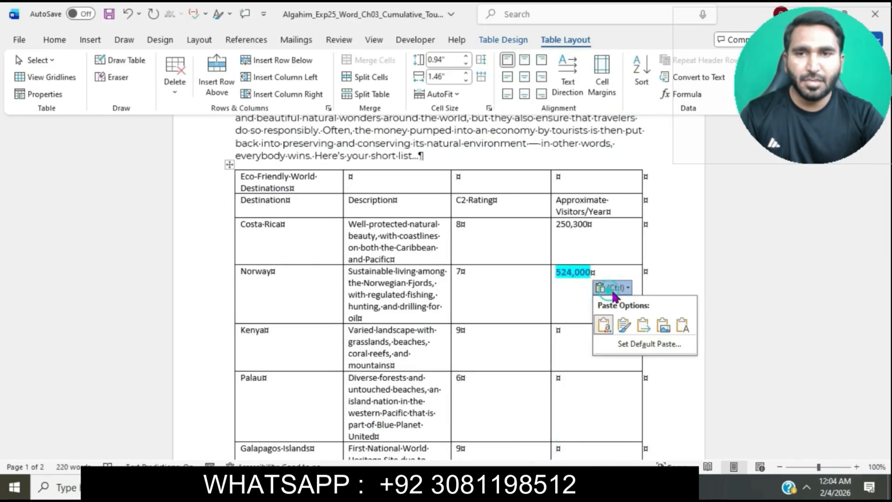
click(682, 325)
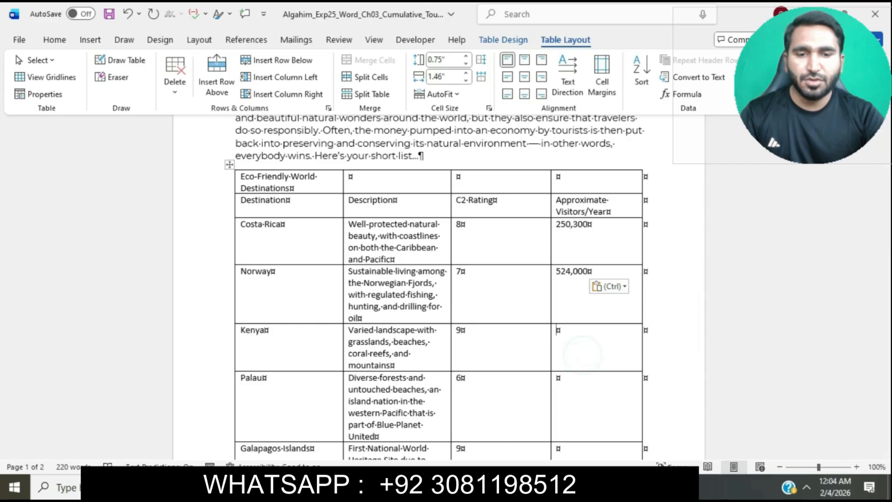
Copy 2,000,700 from instruction step 5 and paste it as text only into Kenya's Approximate Visitors/Year cell
mouse_move(464, 488)
click(454, 434)
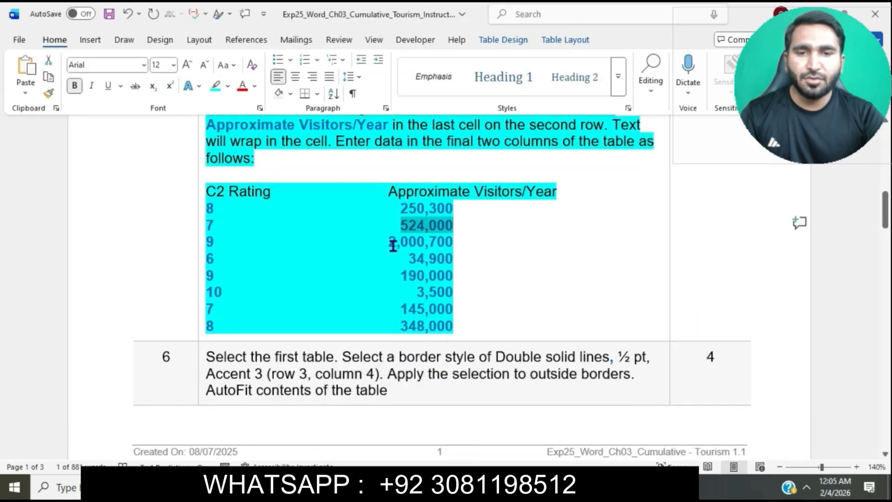
drag(389, 245, 450, 250)
key(ctrl+c)
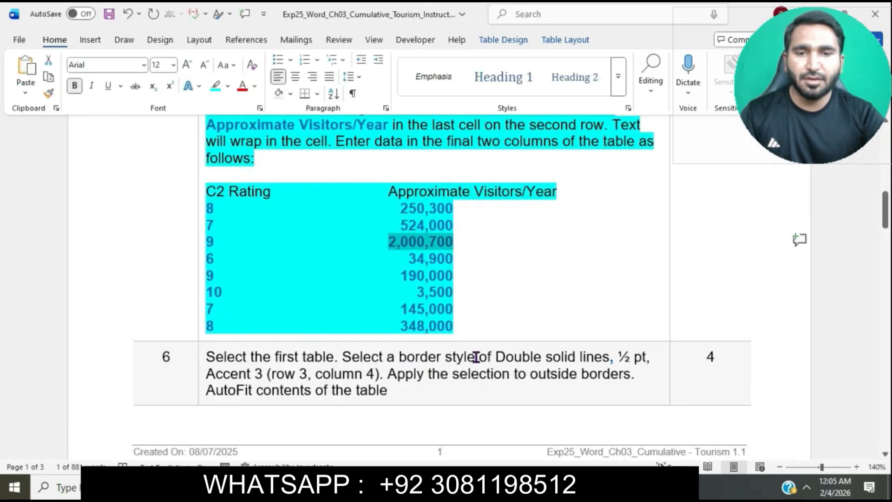
mouse_move(483, 488)
click(526, 444)
click(598, 351)
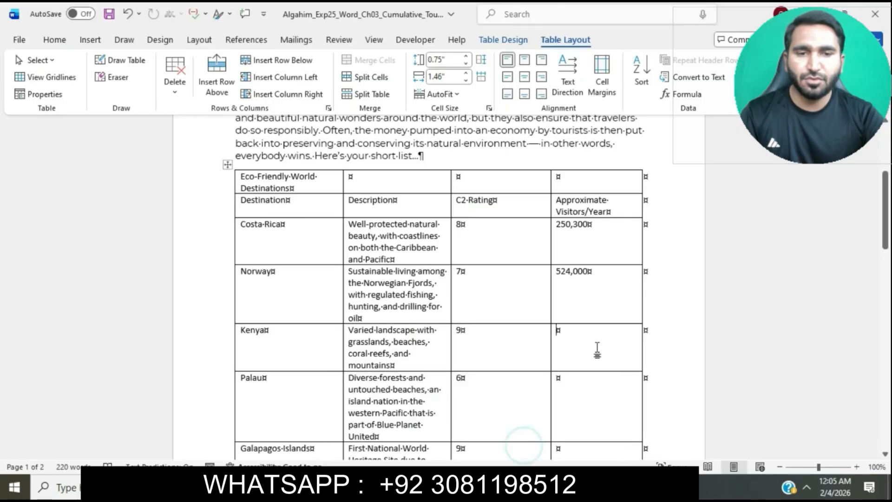
key(ctrl+v)
click(623, 346)
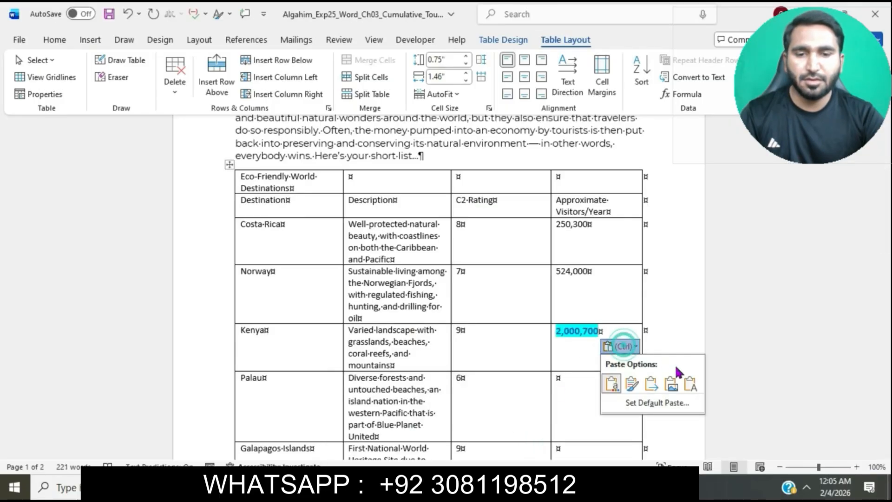
click(691, 384)
Copy 34,900 from instruction step 5 and paste it as text only into Palau's Approximate Visitors/Year cell
mouse_move(483, 488)
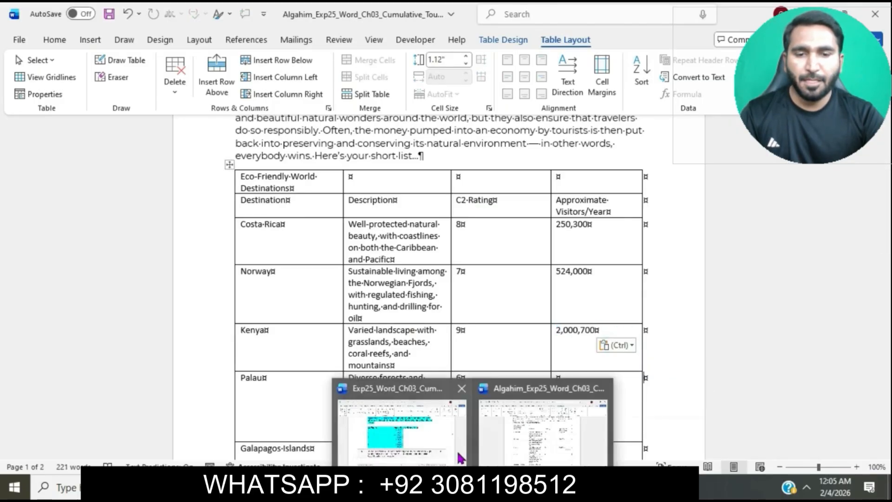
click(460, 458)
drag(409, 259, 453, 261)
key(ctrl+c)
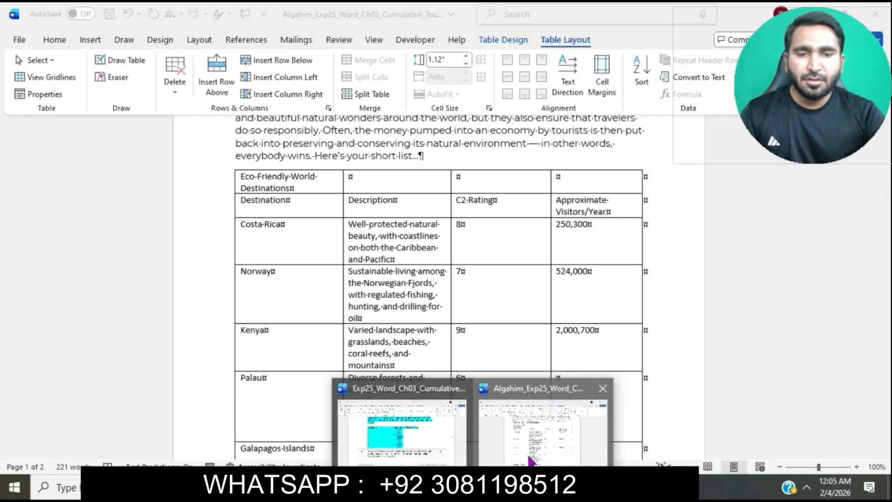
click(524, 453)
scroll(576, 361, down, 3)
click(590, 274)
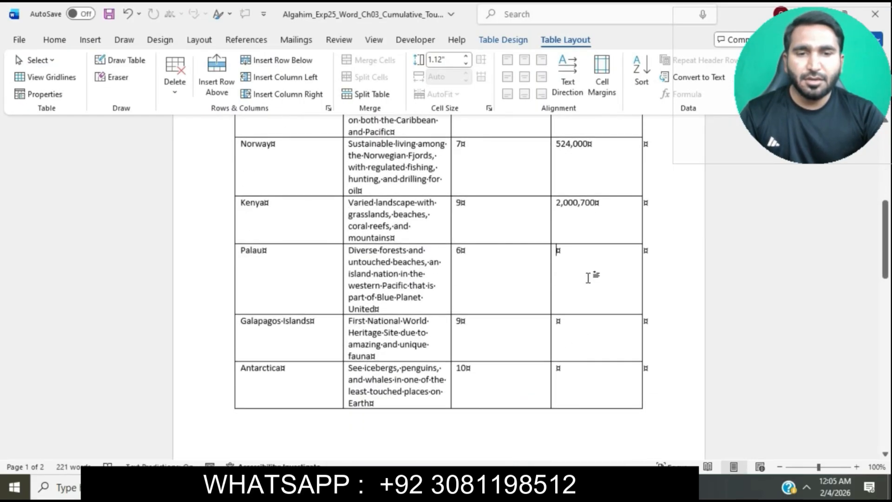
key(ctrl+v)
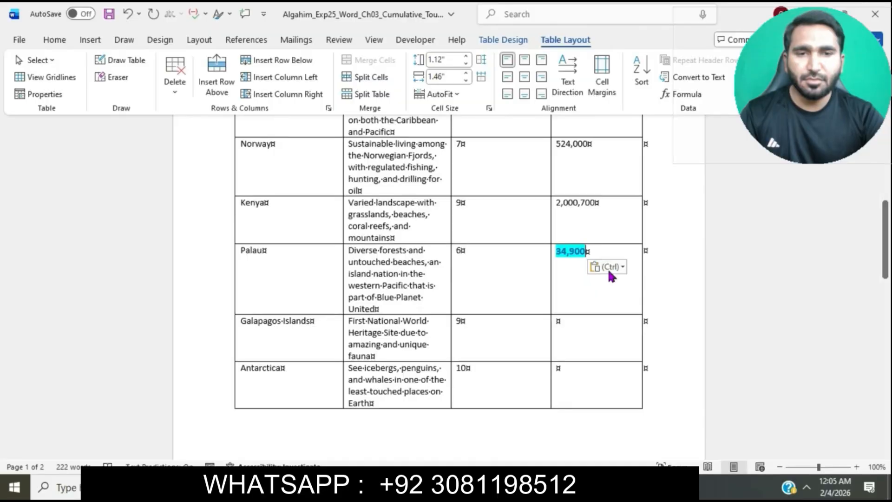
click(609, 269)
click(678, 305)
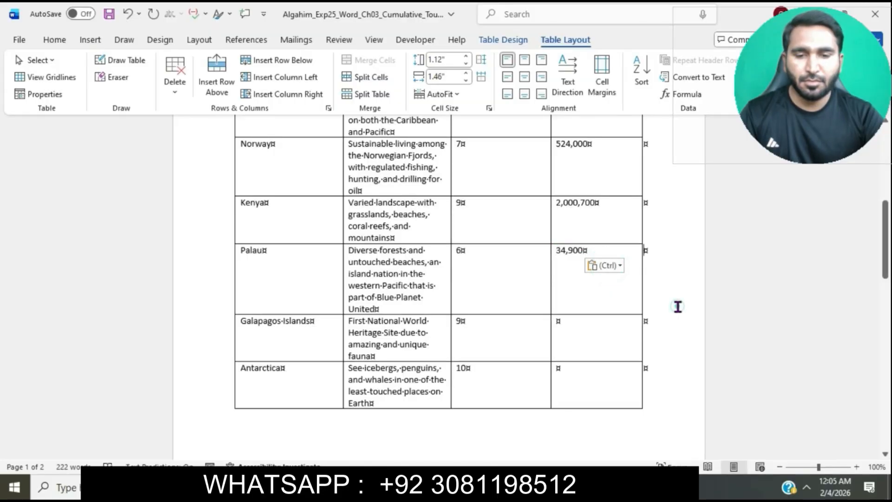
Copy 190,000 from instruction step 5 and paste it as text only into the Galapagos Islands' Approximate Visitors/Year cell
click(597, 333)
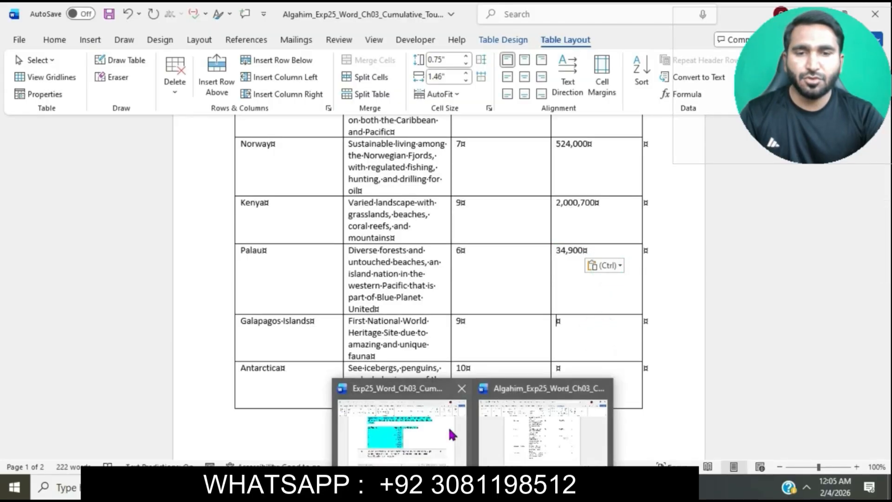
click(444, 435)
drag(403, 275, 452, 277)
key(ctrl+c)
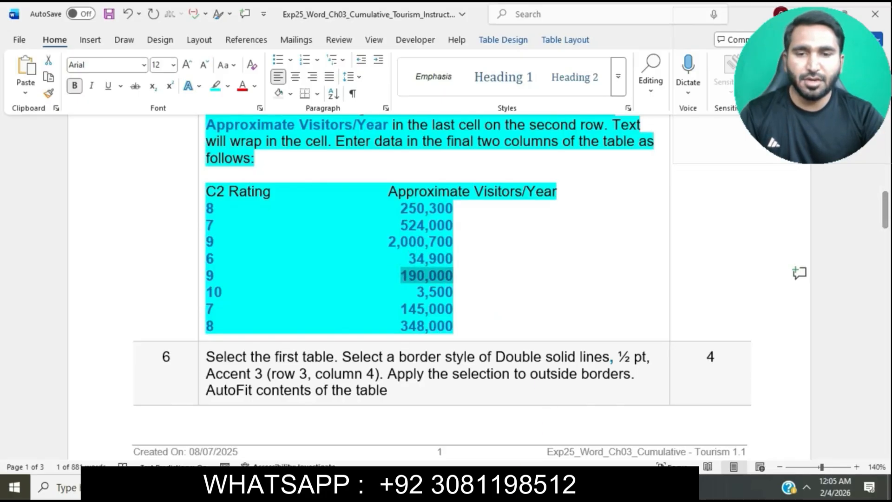
click(533, 437)
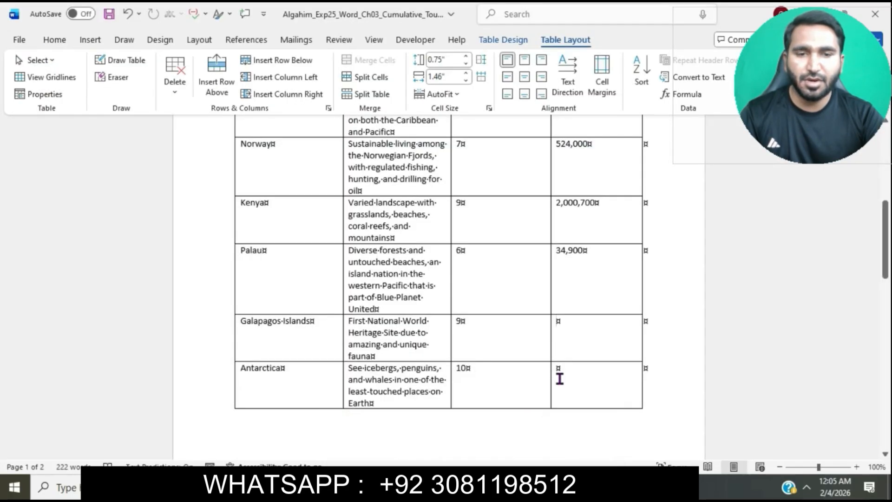
key(ctrl+v)
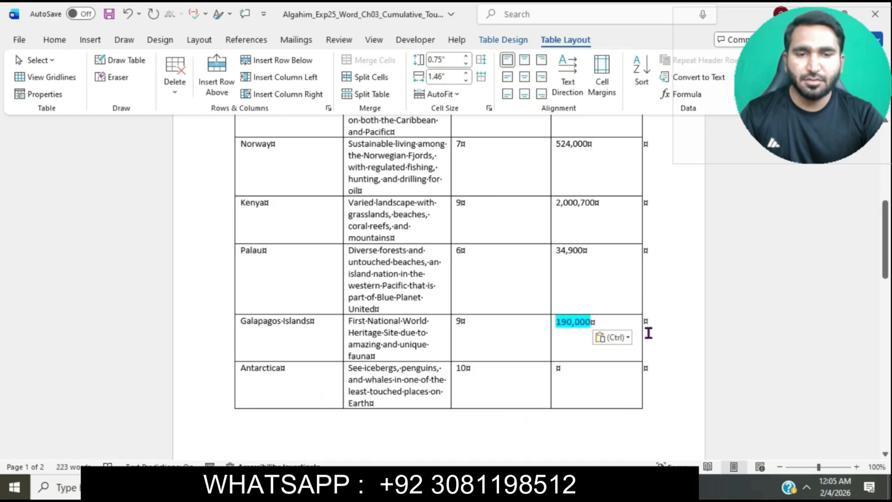
click(631, 341)
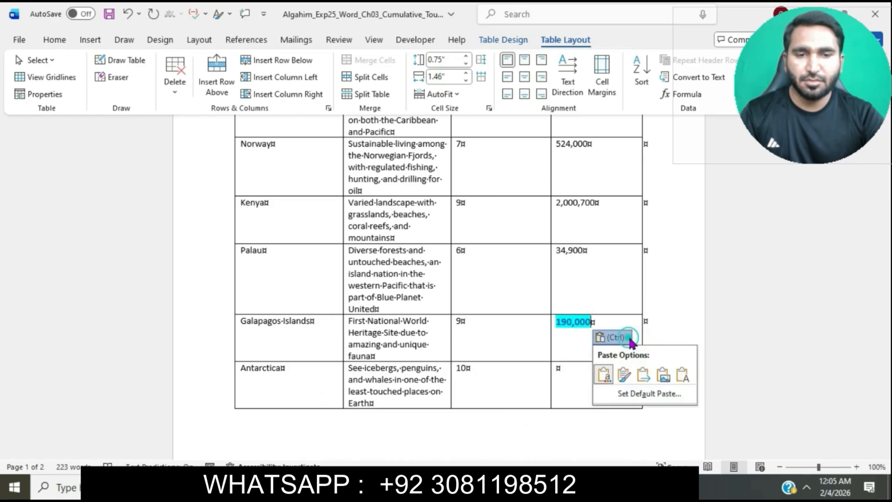
click(686, 371)
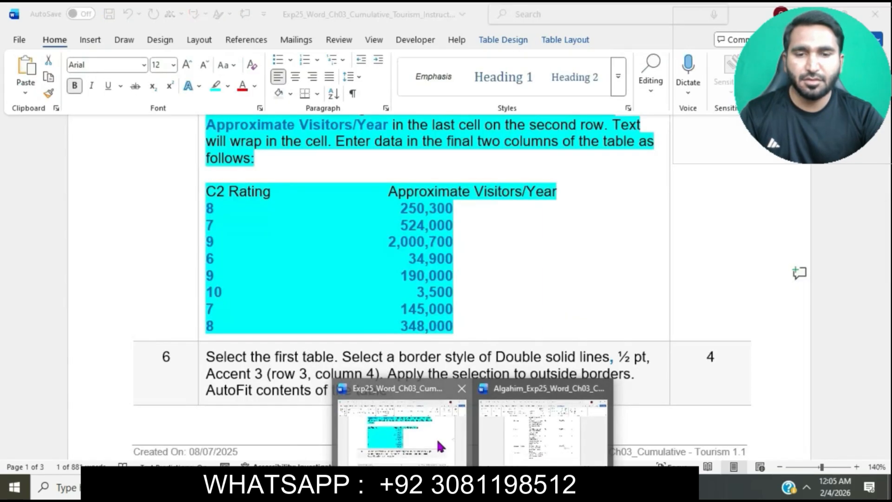
Copy 3,500 from instruction step 5 and paste it as text only into Antarctica's Approximate Visitors/Year cell
click(437, 440)
drag(417, 291, 456, 291)
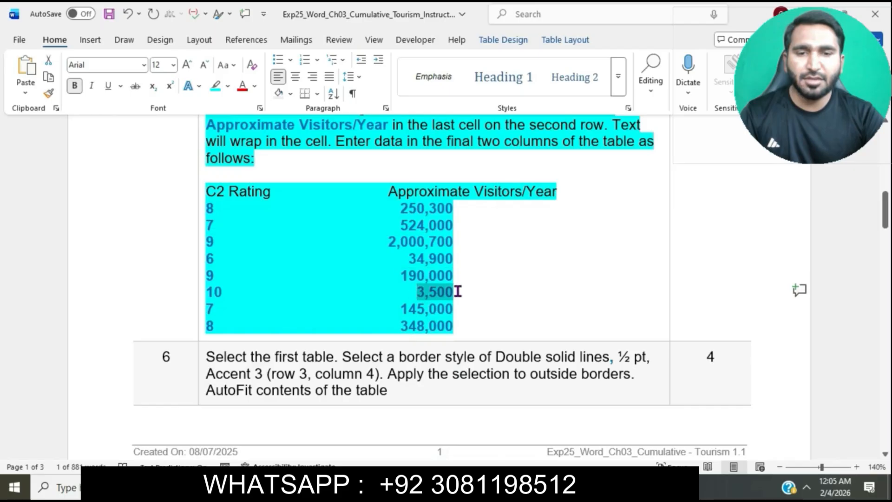
text(v)
key(ctrl+z)
key(ctrl+c)
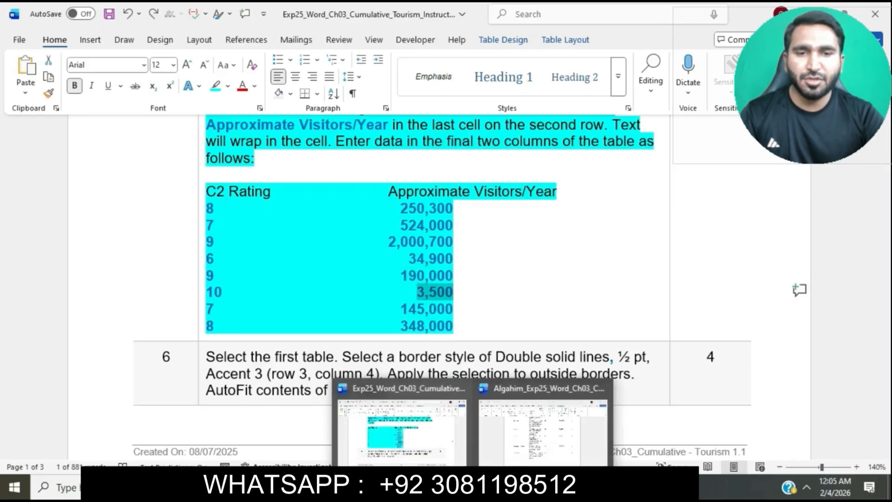
click(530, 430)
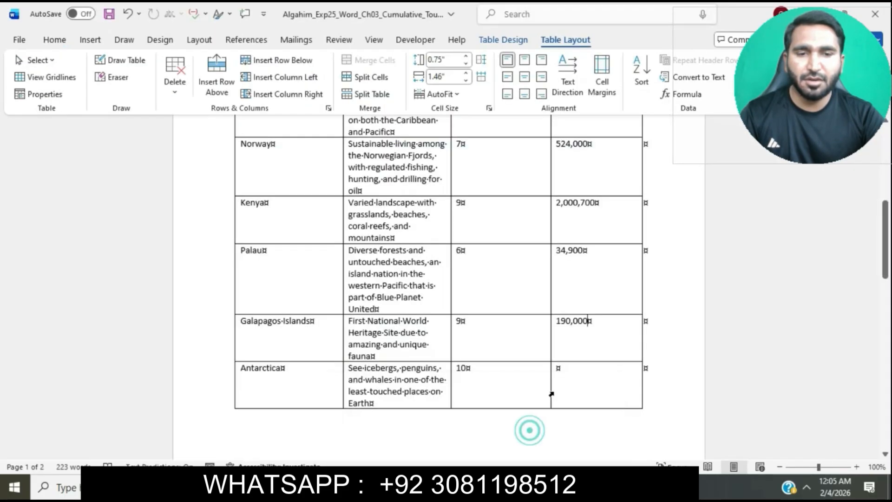
click(588, 378)
key(ctrl+v)
click(591, 385)
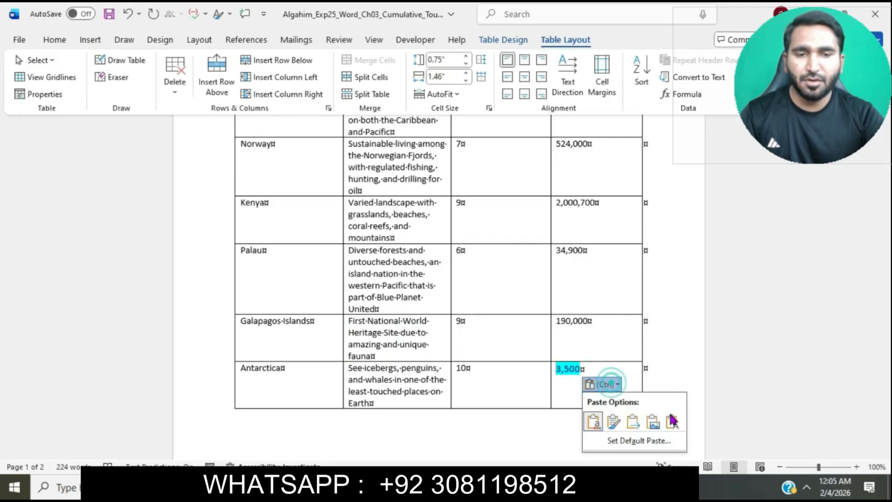
click(675, 420)
Copy 145,000 from instruction step 5 and paste it as text only into Iceland's Approximate Visitors/Year cell
scroll(678, 421, down, 3)
scroll(677, 421, down, 3)
click(607, 392)
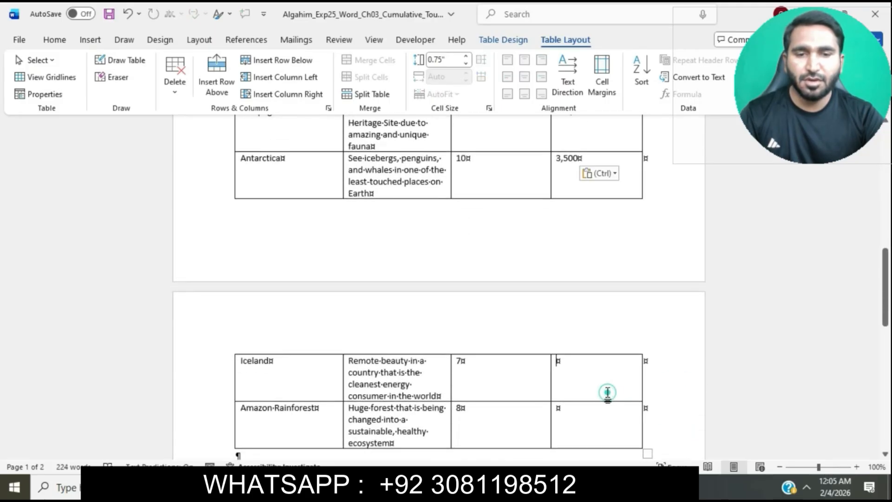
mouse_move(473, 488)
click(400, 425)
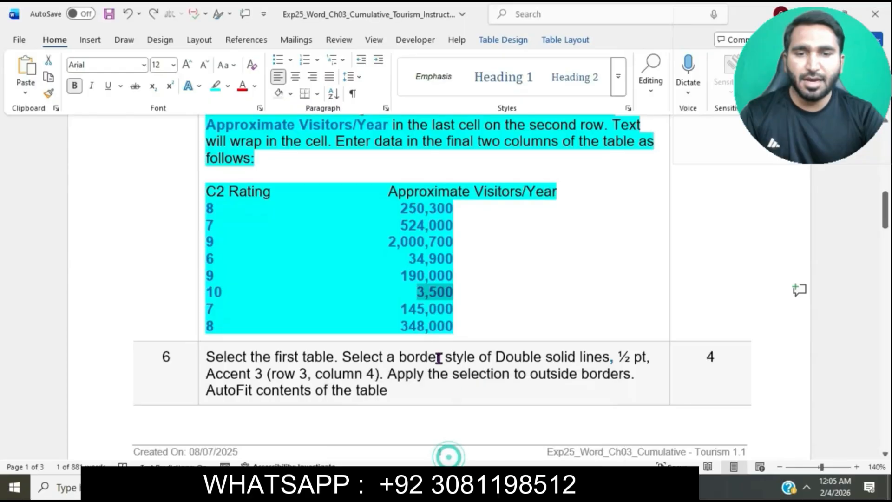
drag(402, 309, 453, 311)
key(ctrl+c)
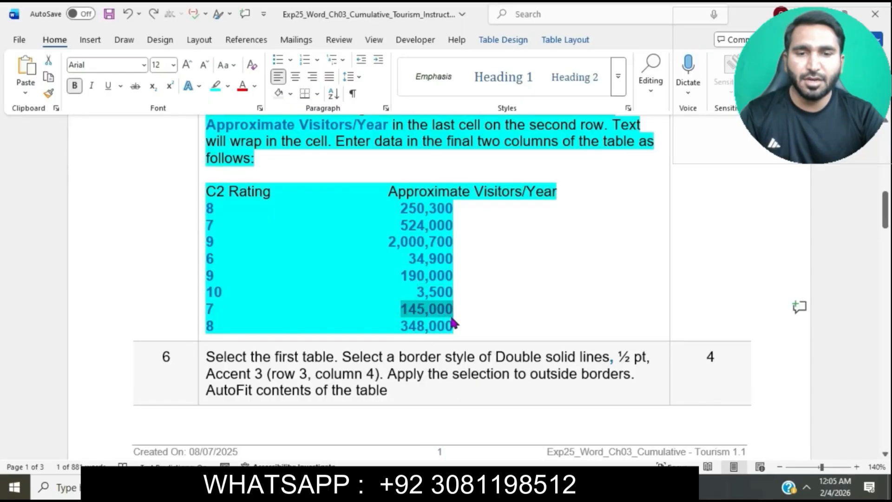
mouse_move(473, 488)
click(537, 442)
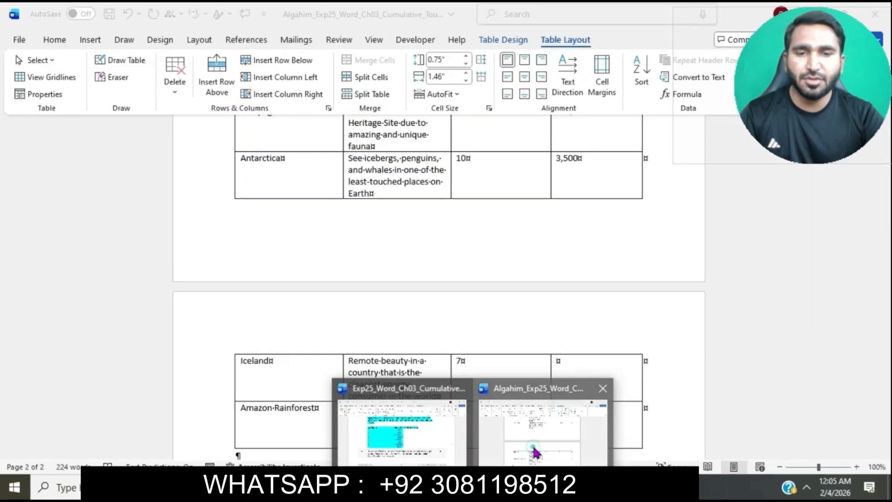
scroll(565, 344, down, 3)
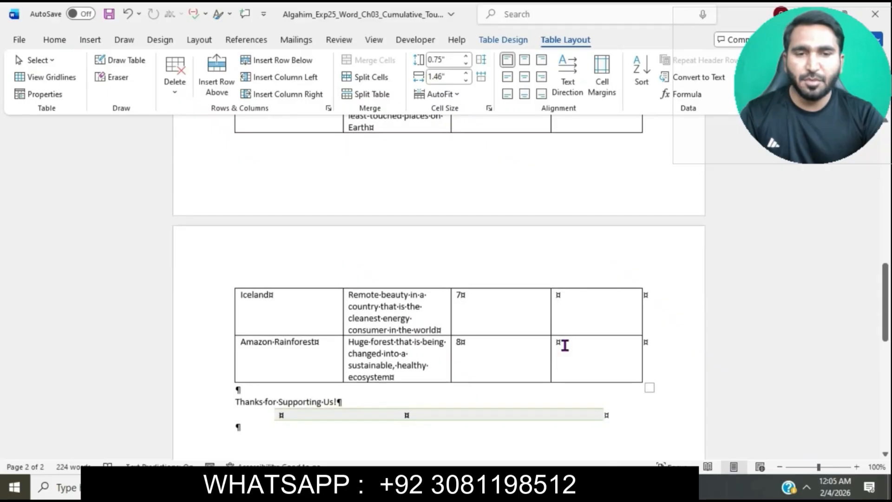
key(ctrl+v)
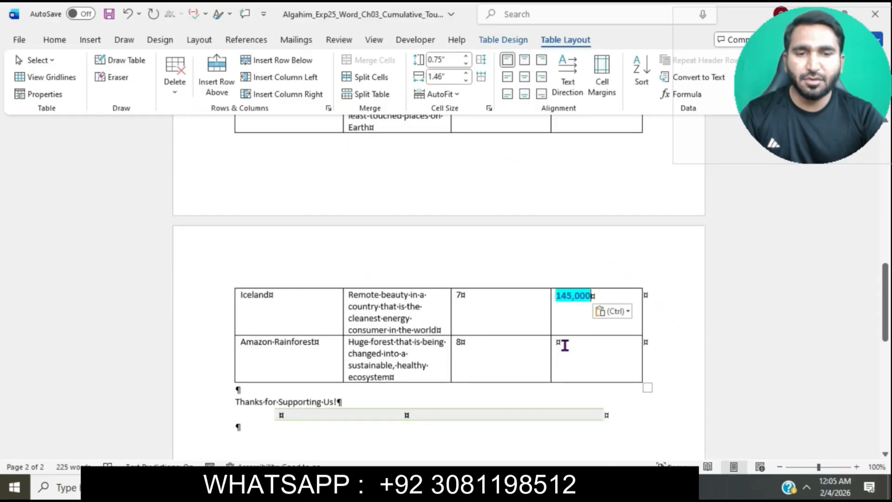
click(626, 312)
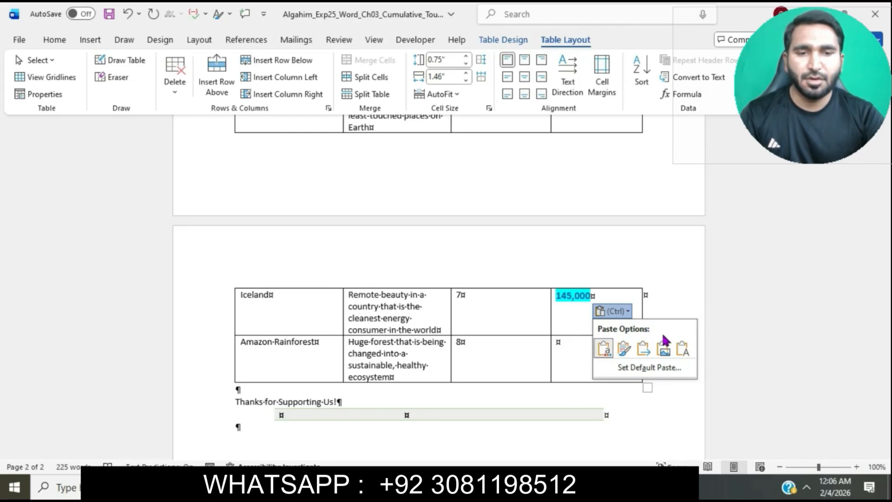
click(681, 348)
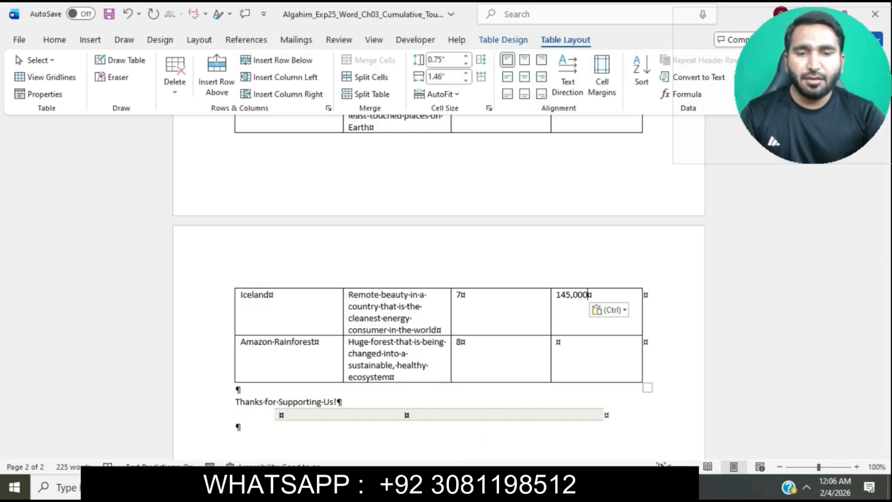
Copy 348,000 from instruction step 5 and paste it as text only into the Amazon Rainforest's Approximate Visitors/Year cell
mouse_move(474, 488)
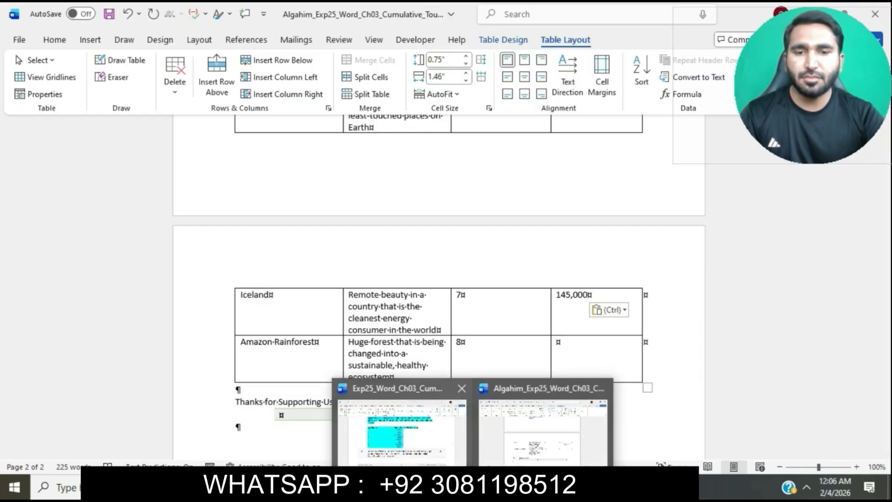
click(402, 427)
drag(401, 326, 437, 326)
key(ctrl+c)
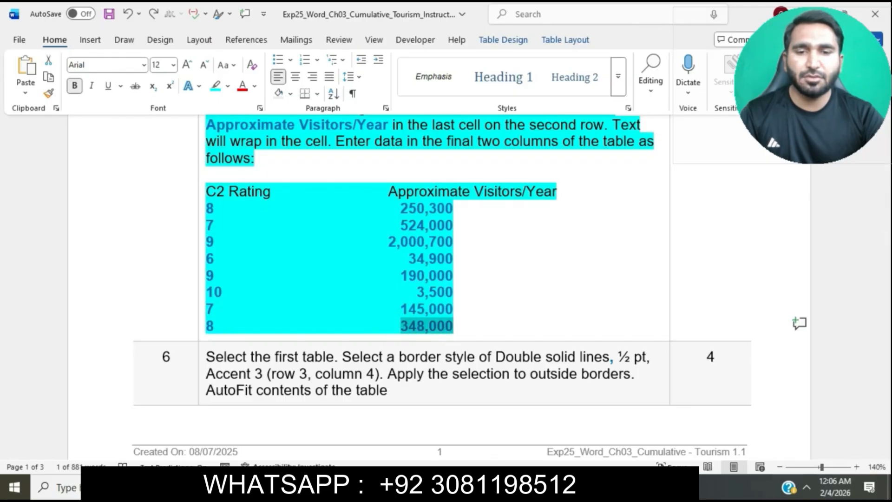
mouse_move(474, 488)
click(543, 430)
click(593, 375)
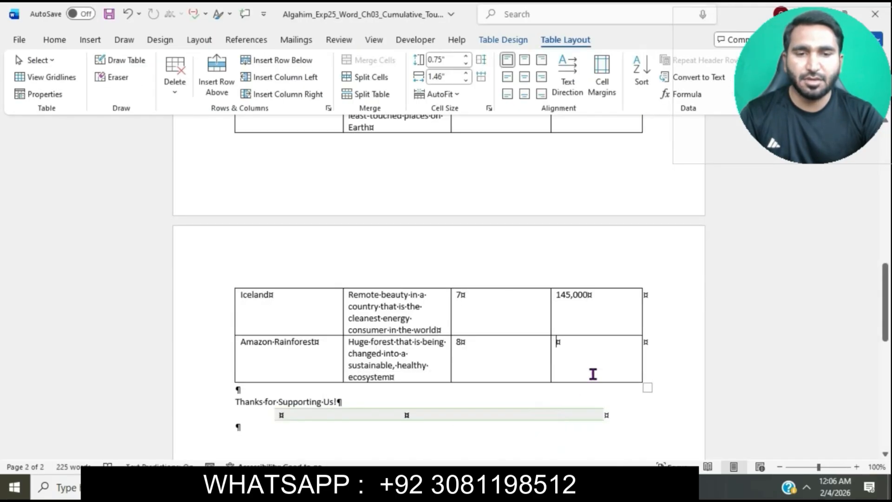
key(ctrl+v)
click(617, 359)
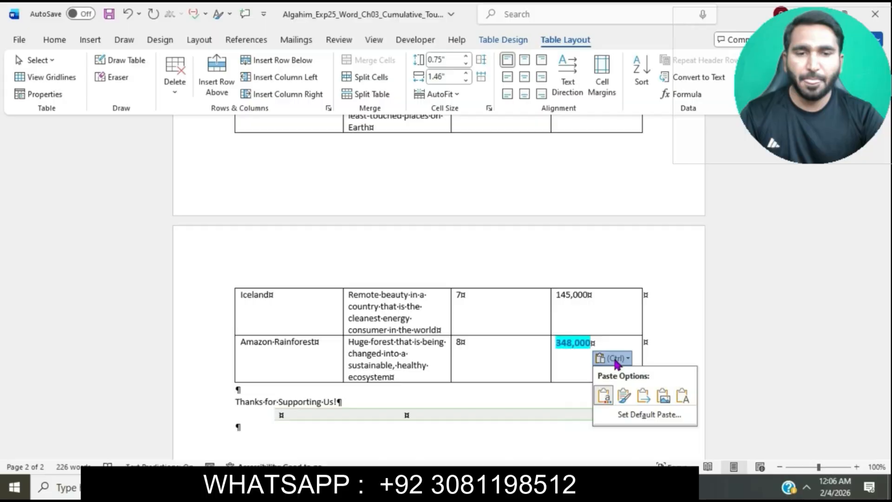
click(679, 393)
click(678, 389)
Switch to the instructions document and highlight the full text of instruction step 6 in turquoise
mouse_move(474, 488)
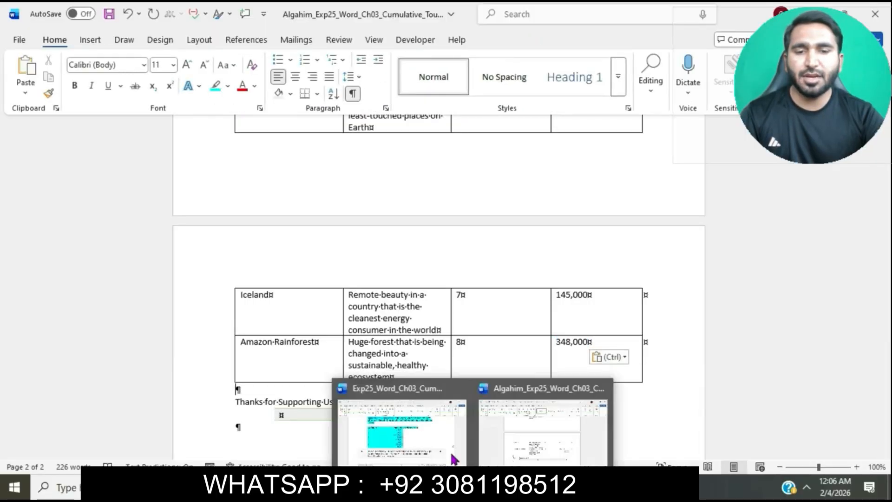
click(418, 433)
click(485, 293)
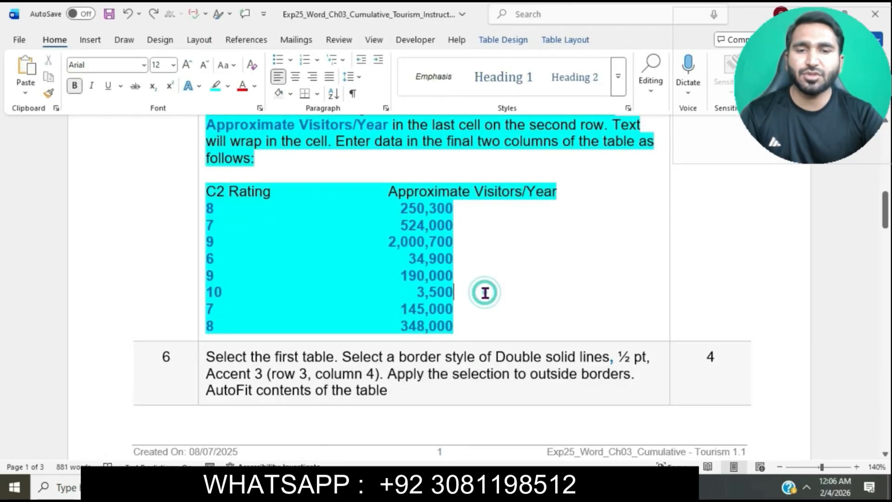
scroll(485, 293, down, 5)
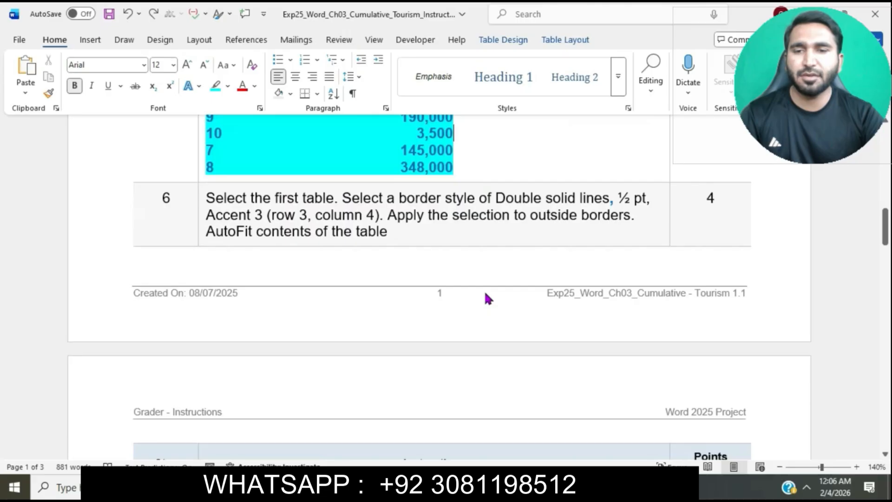
click(199, 199)
click(257, 174)
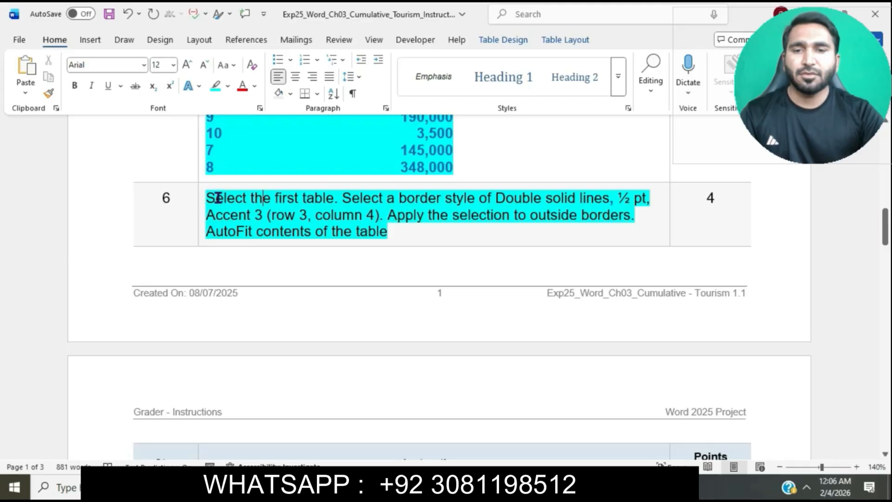
Mark the first sentence of instruction step 6, and select the entire Eco-Friendly World Destinations table in the Tourism document
drag(209, 197, 335, 199)
click(545, 428)
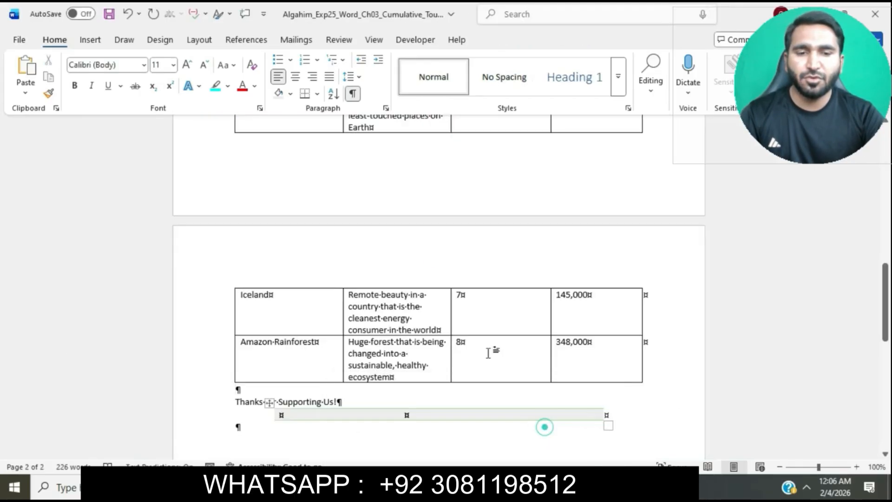
scroll(428, 256, up, 10)
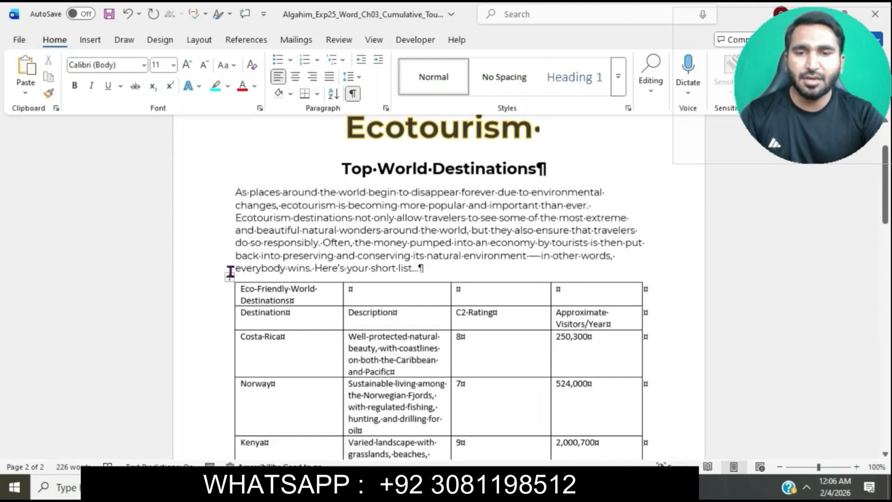
click(229, 276)
Check the border requirement in instruction step 6 and choose the Double solid lines, ½ pt, Accent 3 border style for the first table
mouse_move(507, 488)
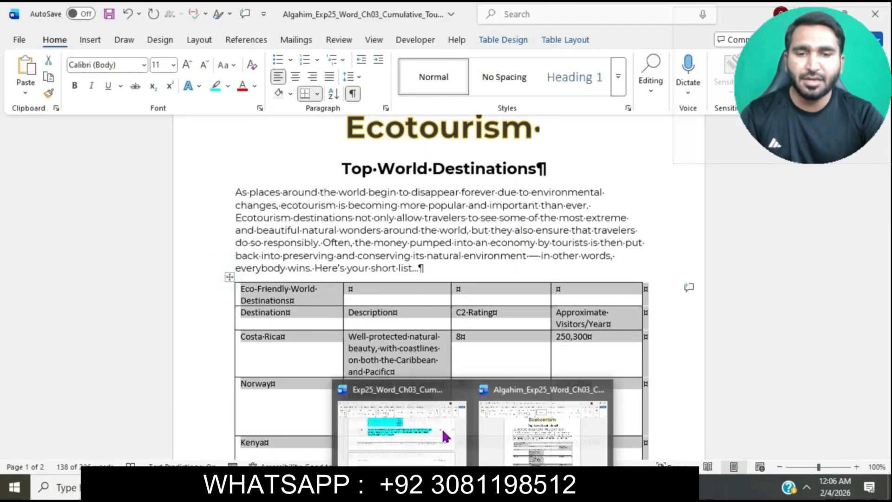
click(442, 428)
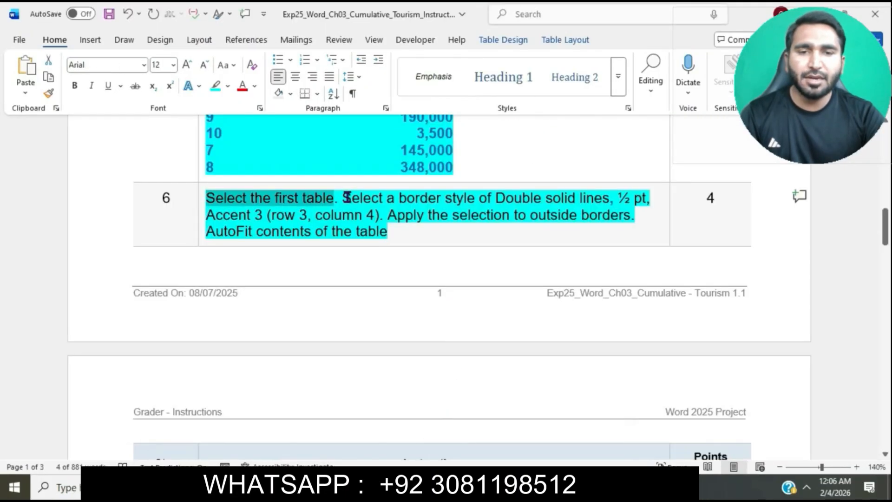
drag(347, 197, 632, 200)
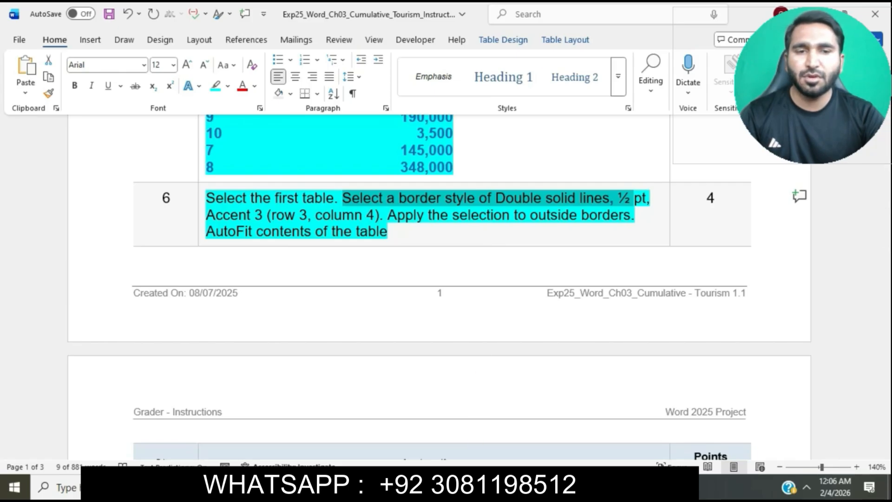
mouse_move(473, 488)
click(545, 433)
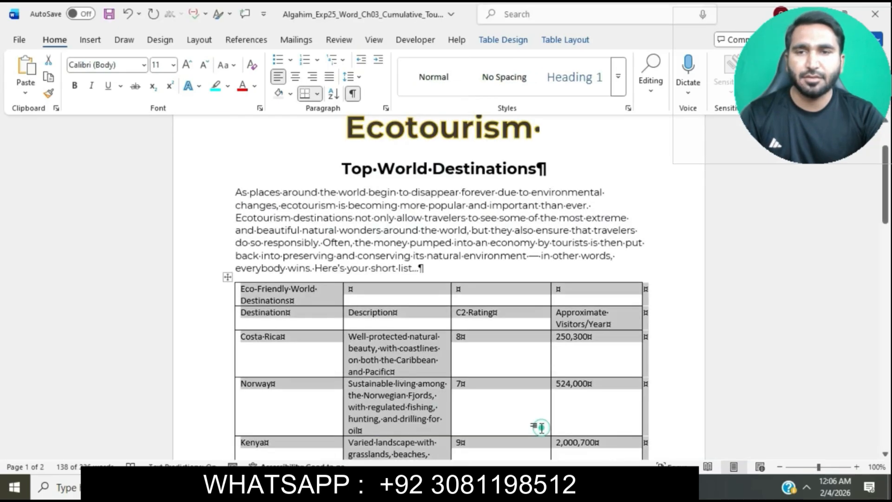
click(521, 39)
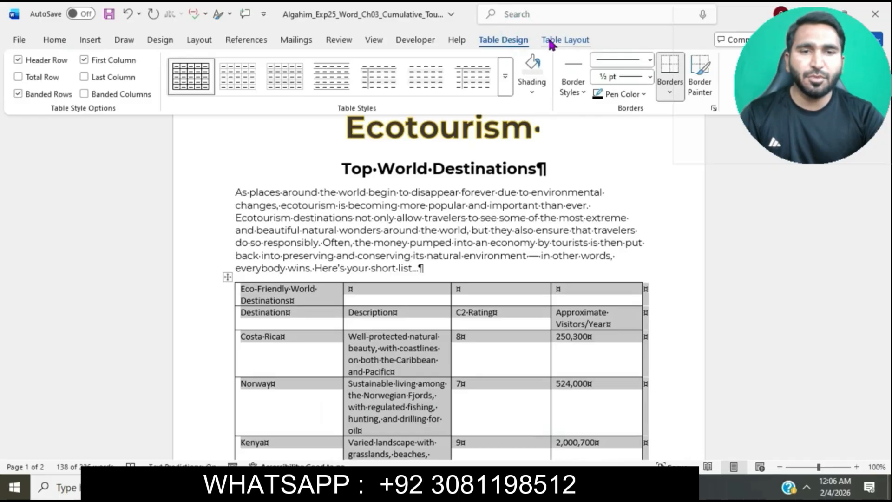
mouse_move(472, 488)
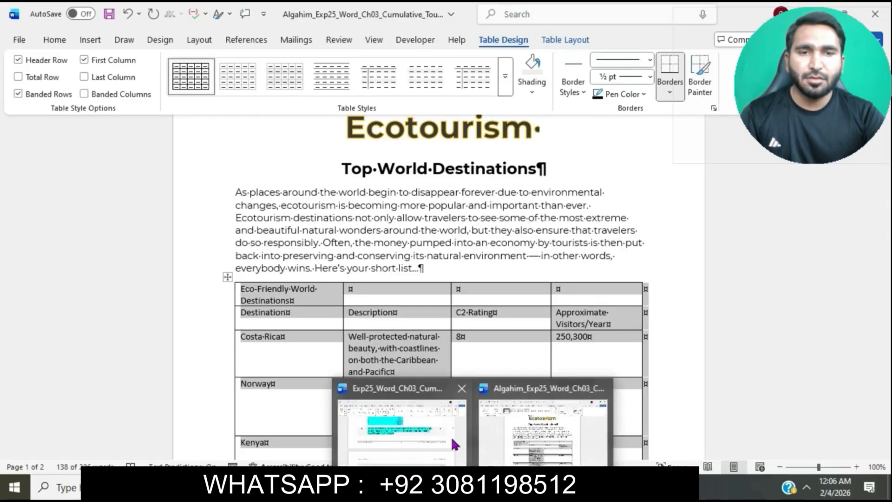
click(452, 440)
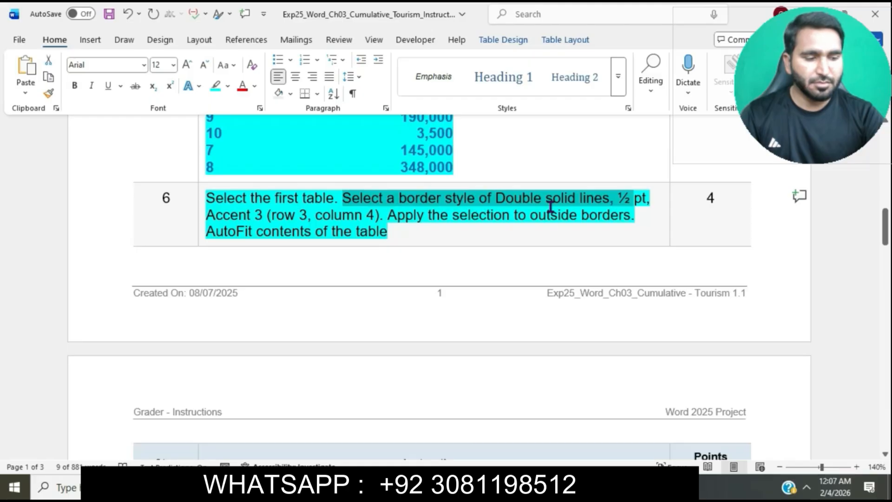
mouse_move(473, 488)
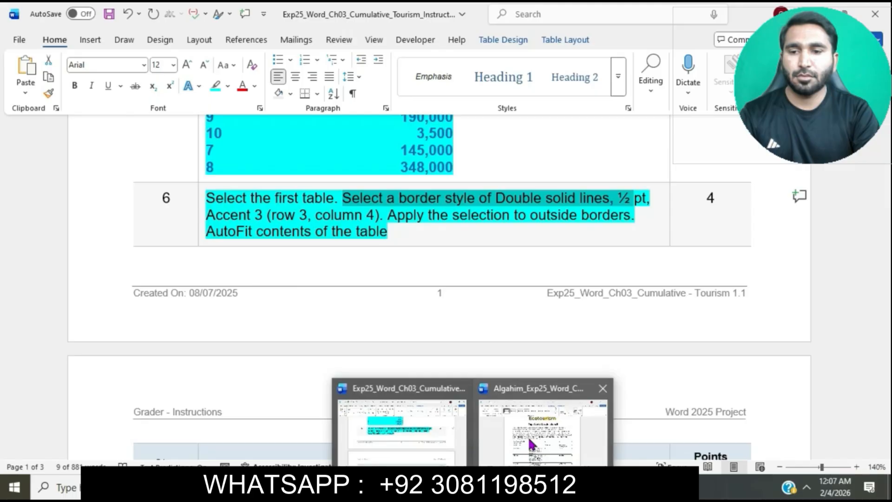
click(532, 444)
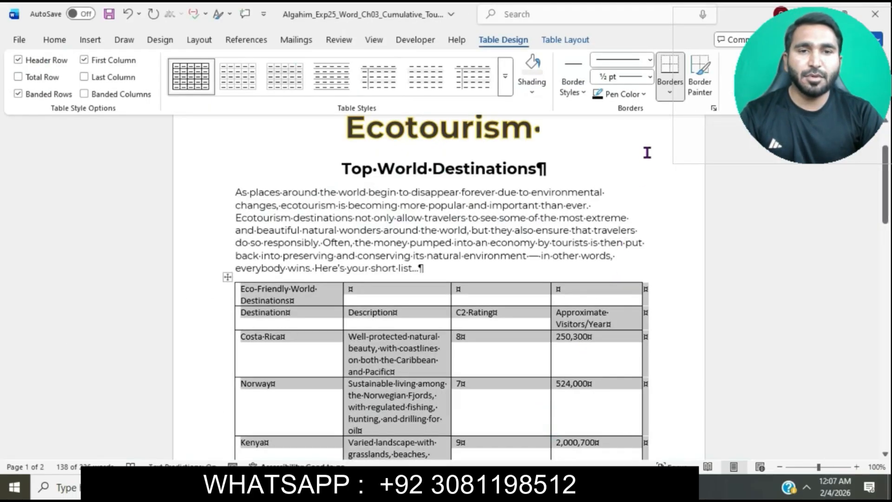
click(577, 87)
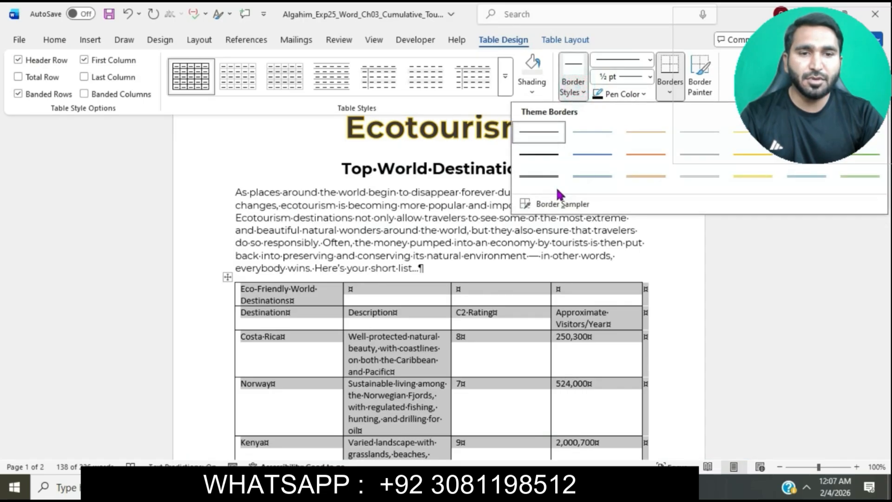
click(693, 181)
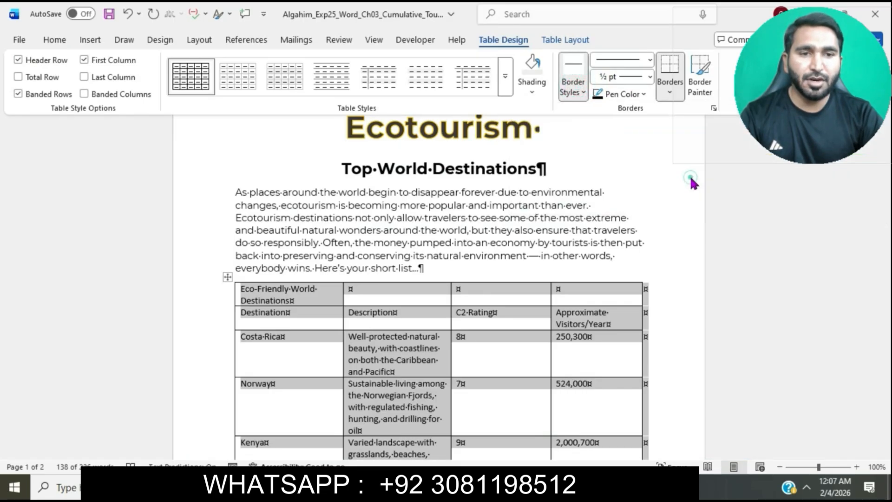
Recheck instruction step 6 and apply the chosen double-line border style to the outside borders of the first table
mouse_move(473, 488)
click(455, 450)
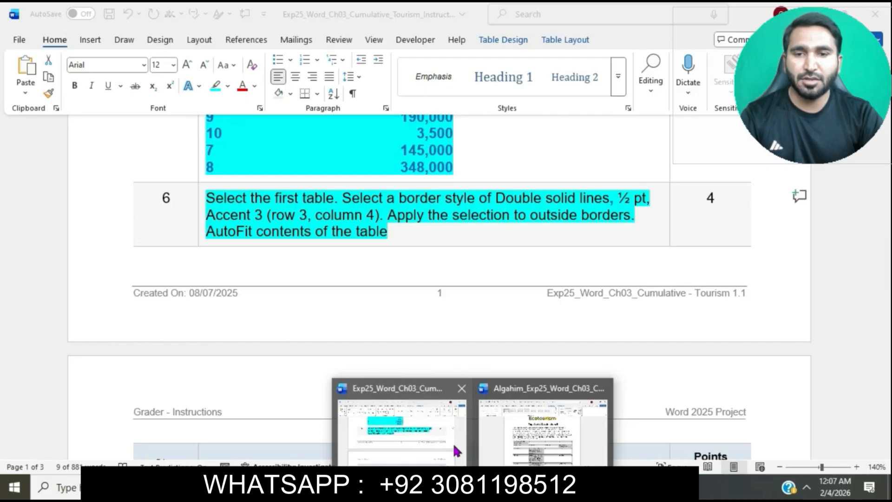
click(535, 435)
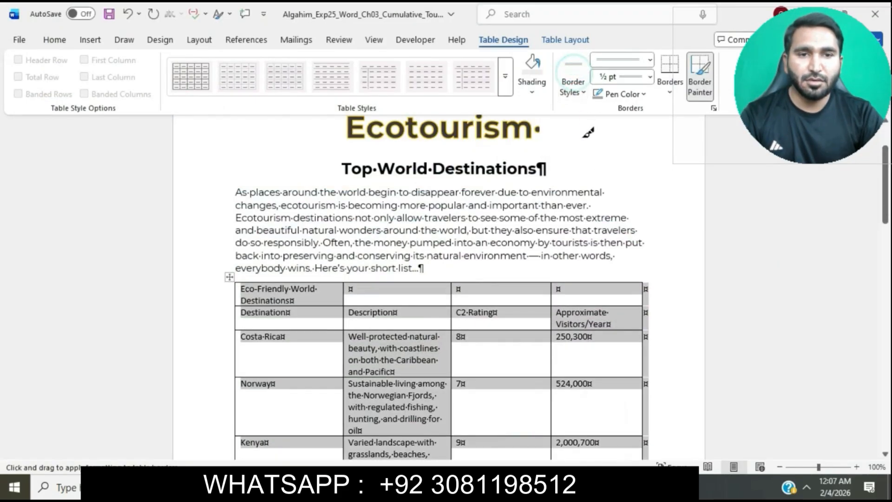
click(578, 95)
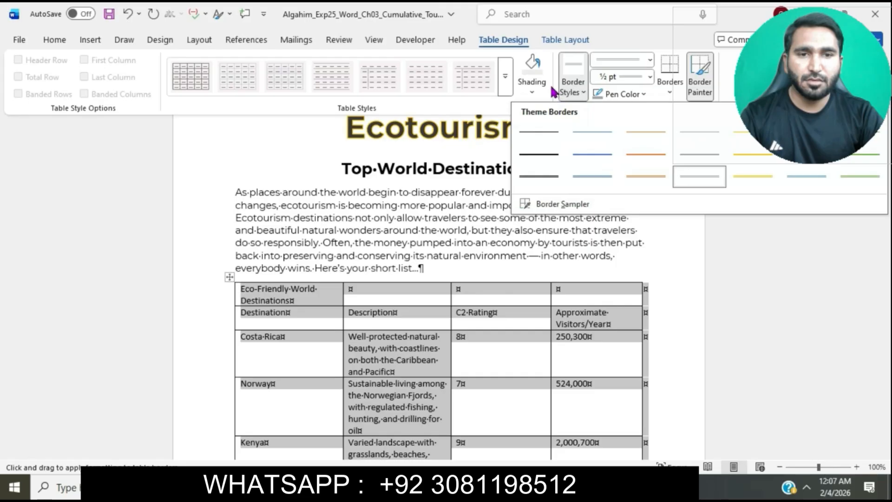
click(677, 93)
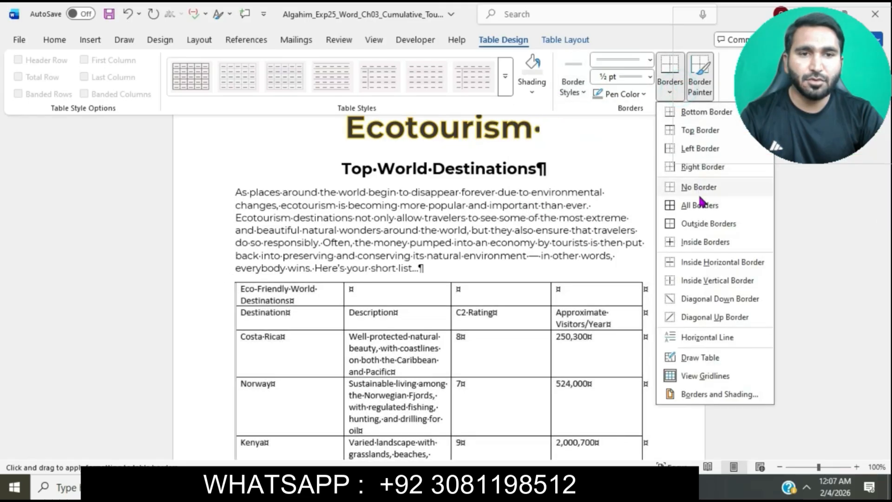
click(704, 225)
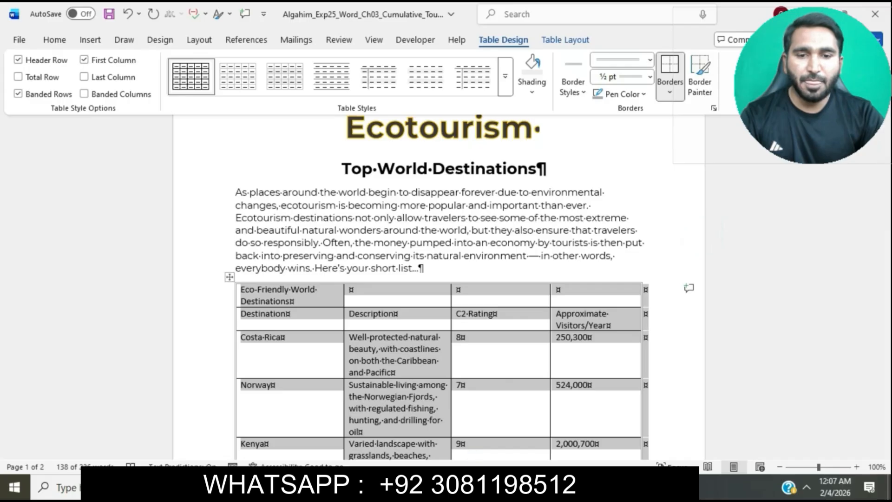
Check the last part of instruction step 6 and AutoFit the first table to its contents
mouse_move(473, 486)
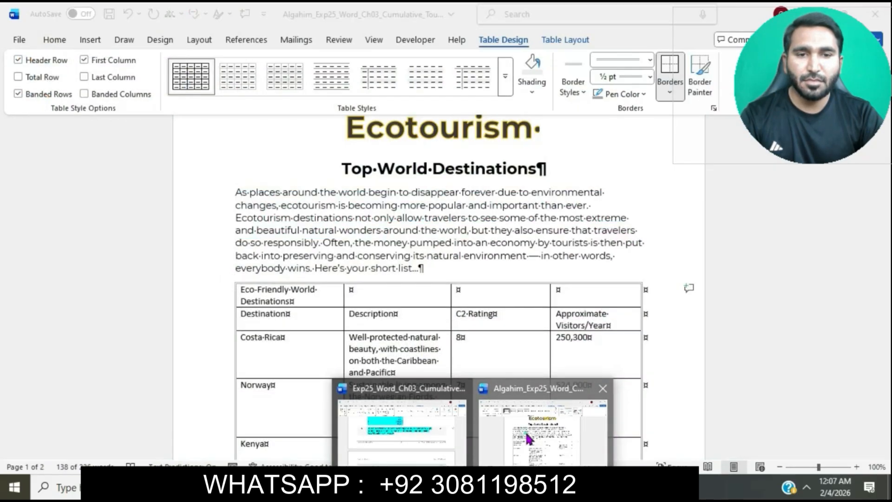
click(517, 439)
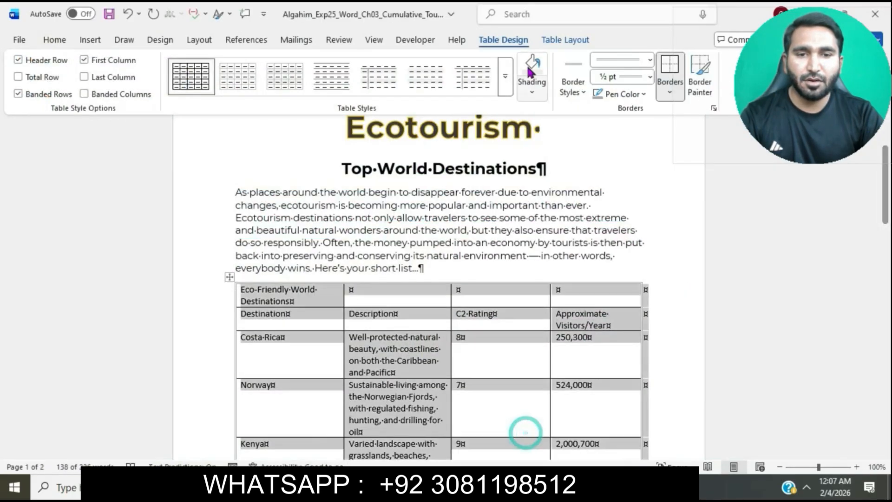
click(569, 42)
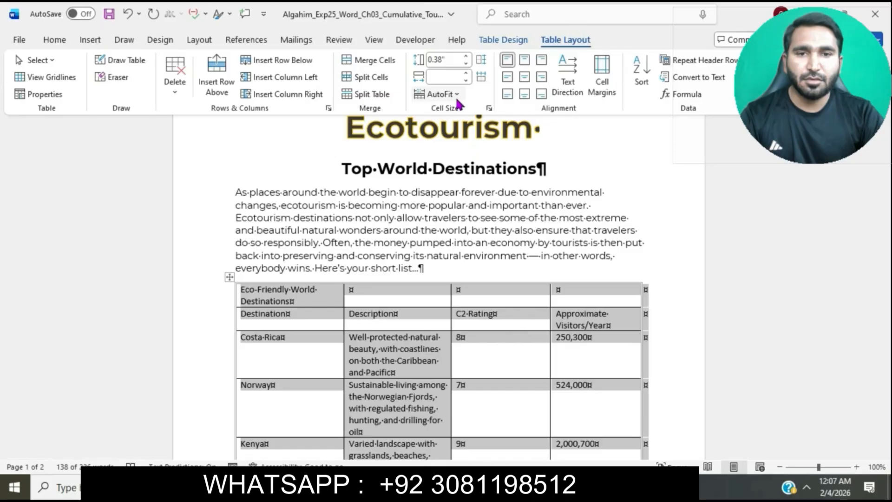
click(457, 99)
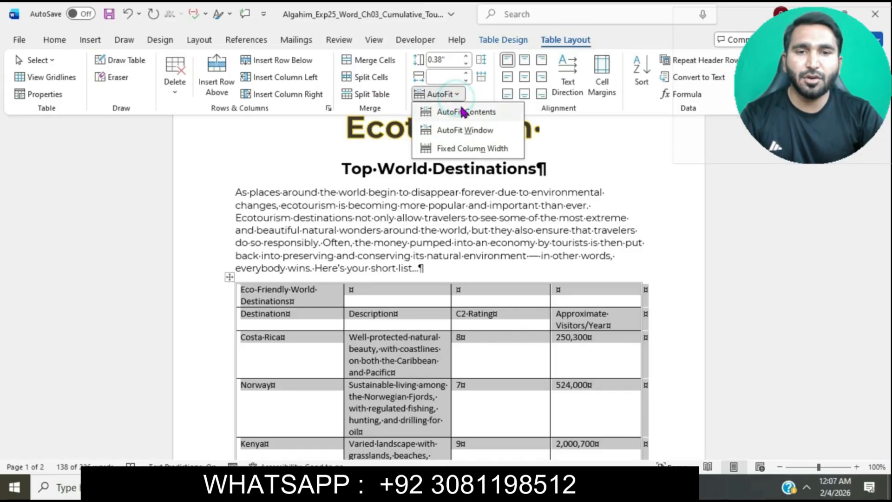
click(463, 111)
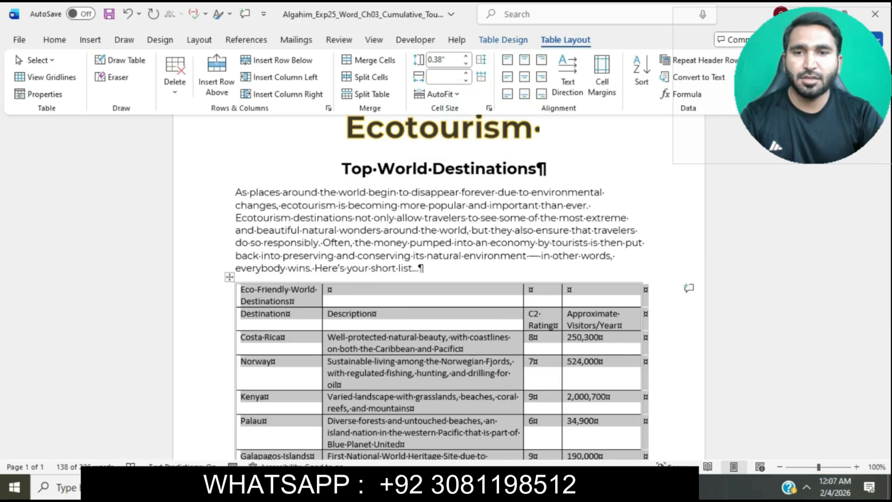
Switch to the instructions document and highlight all the remaining instructions, from step 7 through step 19, in turquoise
mouse_move(465, 486)
click(453, 446)
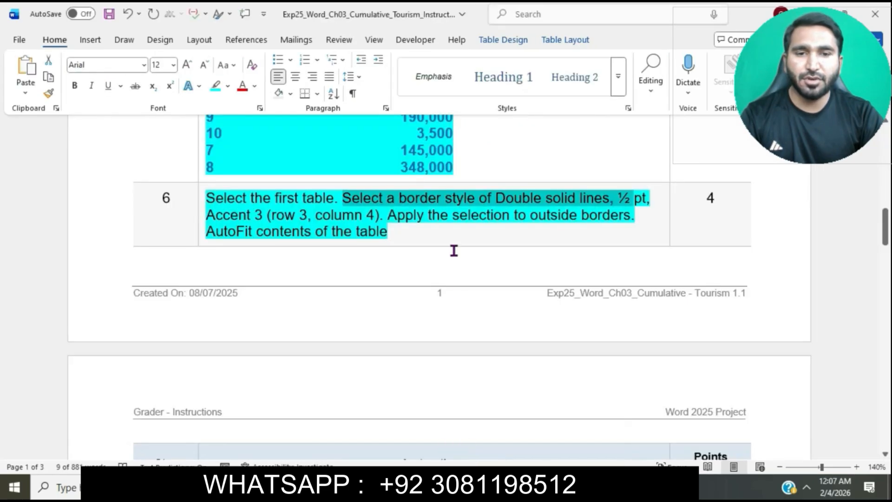
scroll(454, 252, down, 5)
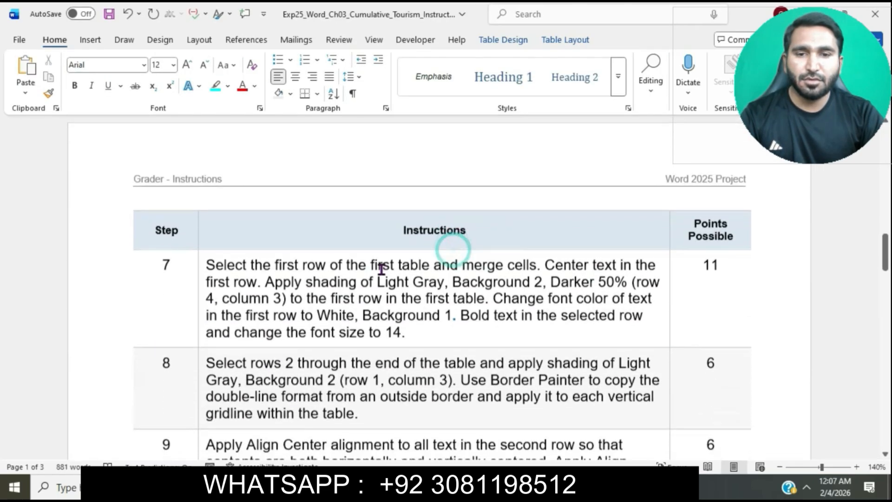
scroll(201, 265, down, 15)
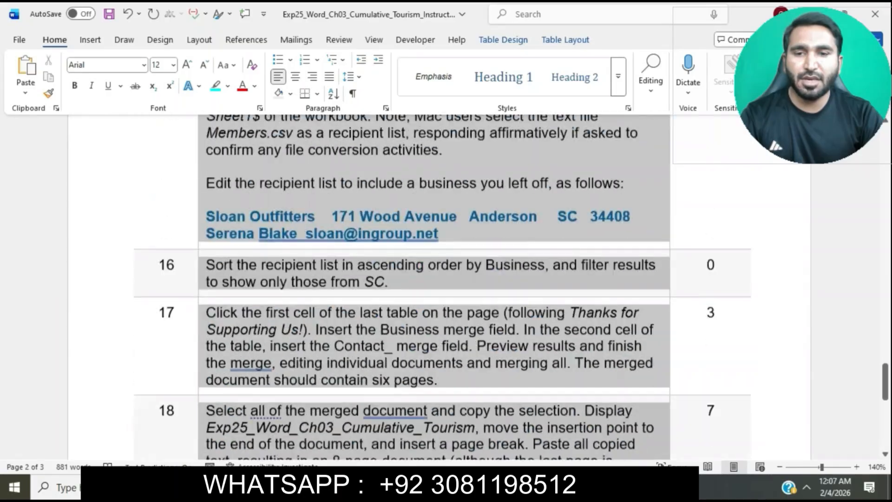
drag(386, 474, 384, 463)
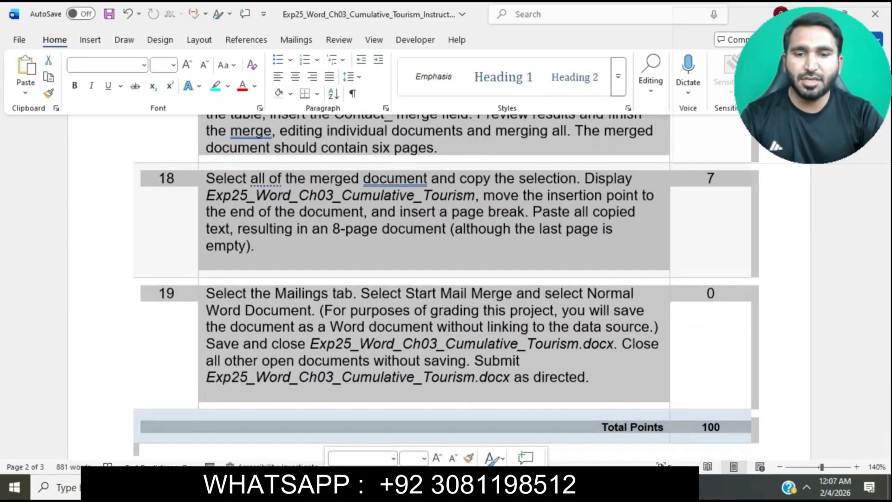
click(438, 325)
scroll(440, 328, up, 15)
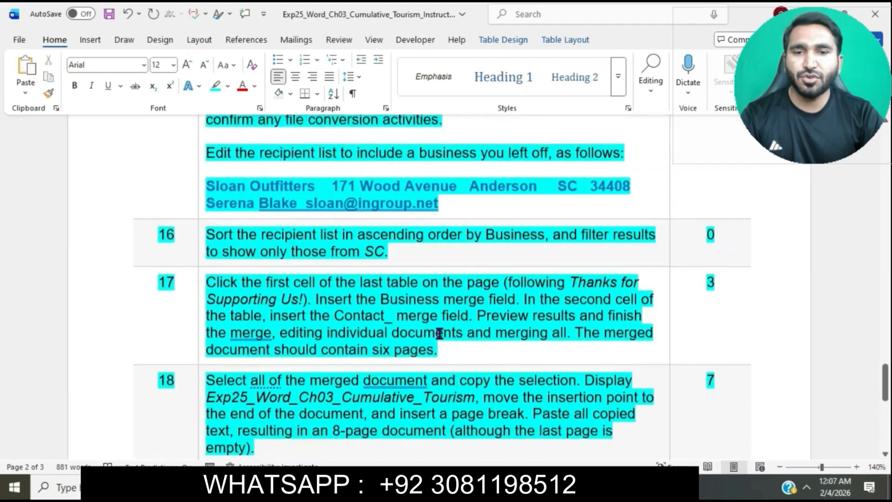
scroll(439, 335, up, 12)
scroll(440, 334, down, 1)
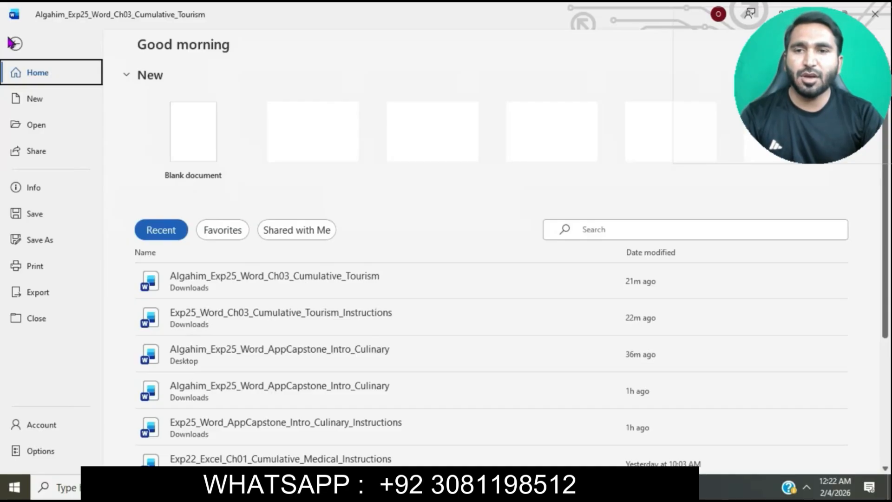
Save a copy of the completed Tourism document to the Desktop as a Word document, keeping its file name
click(36, 241)
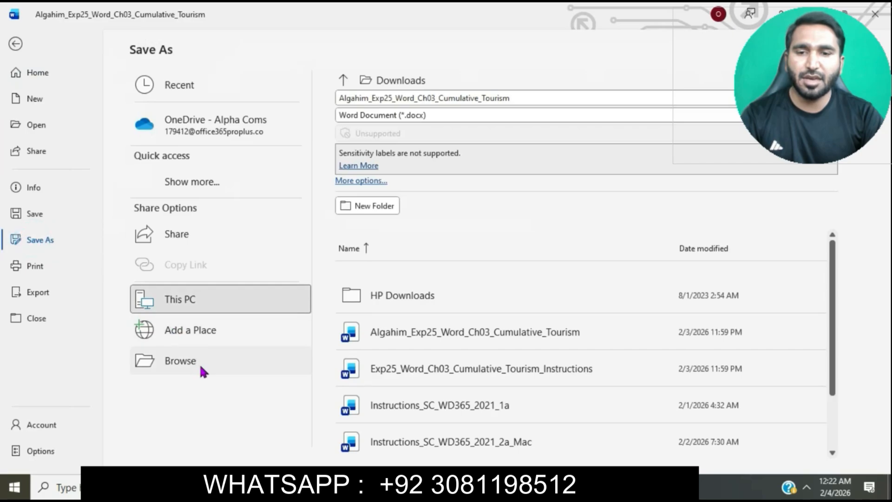
click(200, 365)
click(56, 114)
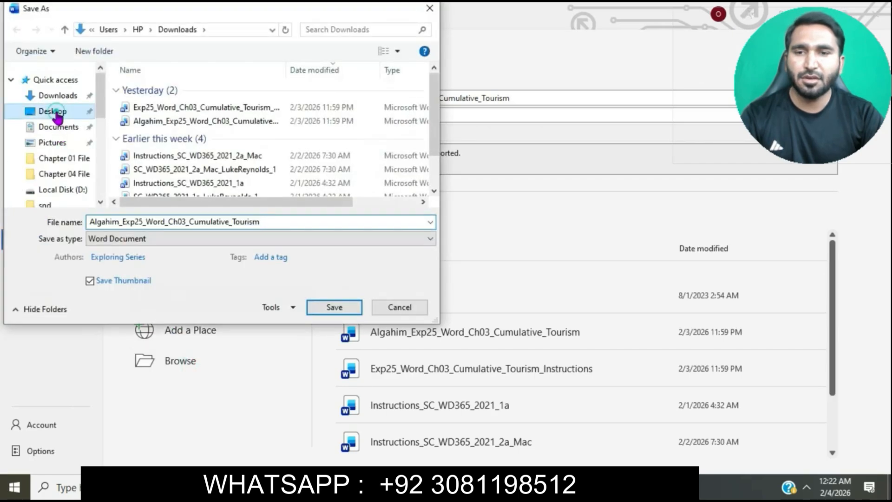
click(333, 308)
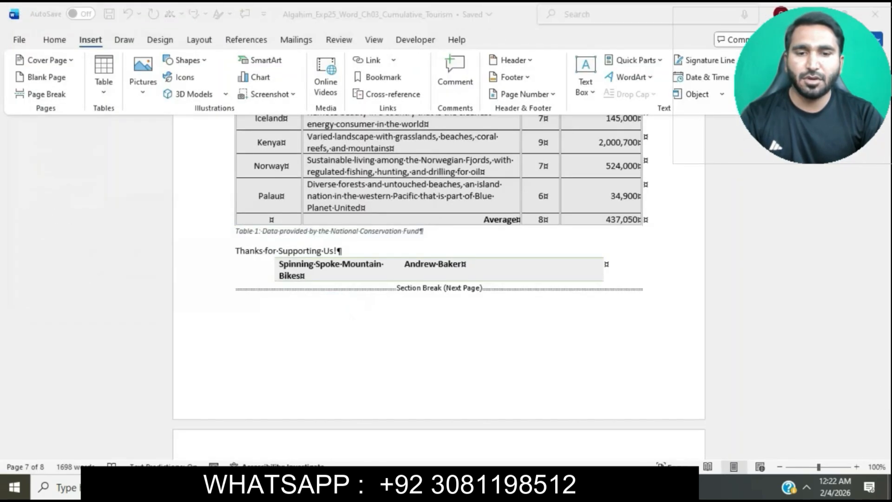
Switch to the Office Grader page in Chrome and choose the Tourism document from the Desktop as the file to submit
mouse_move(411, 488)
click(490, 401)
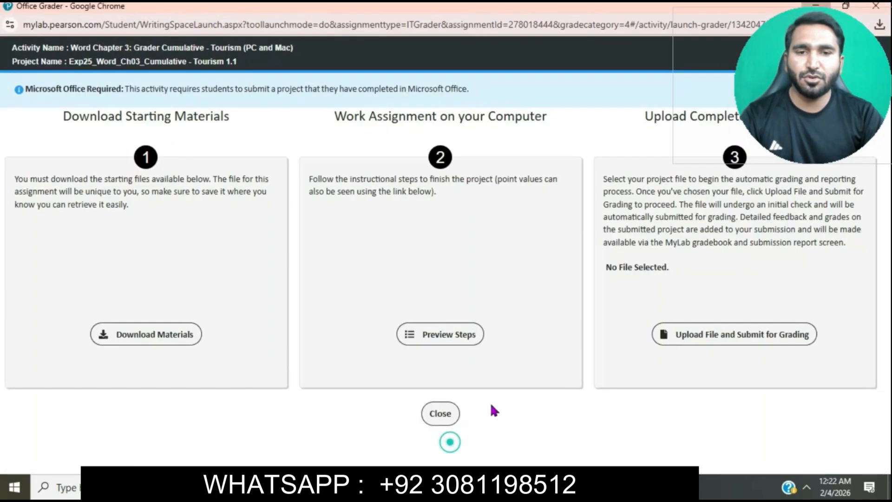
click(715, 332)
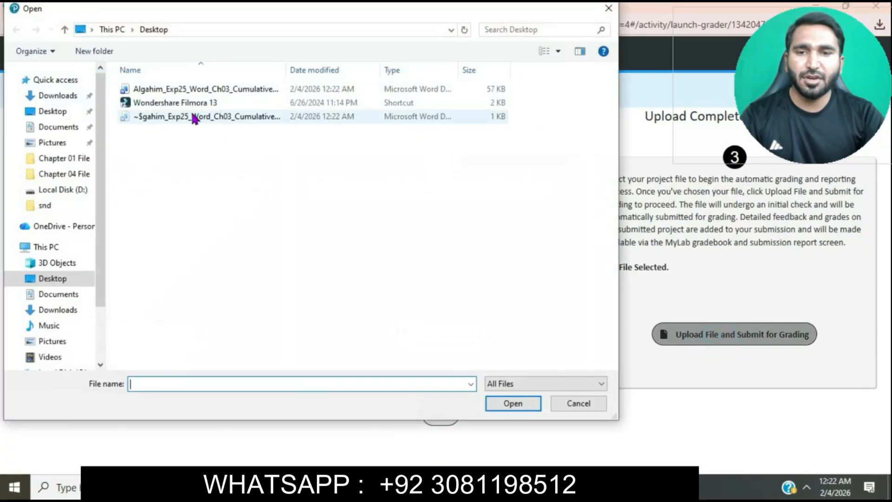
click(164, 88)
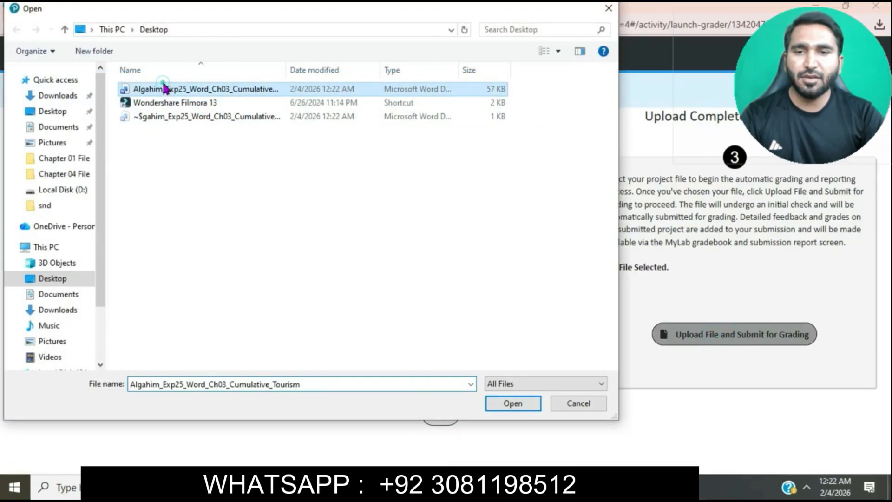
click(514, 404)
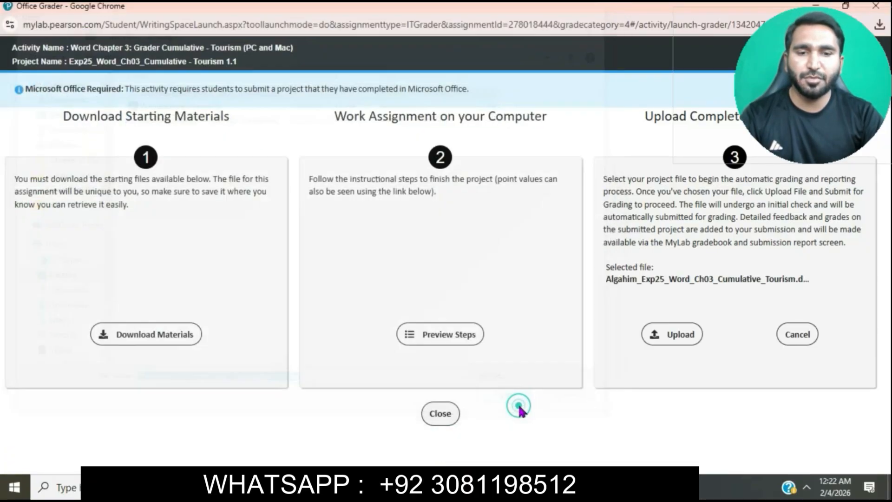
Upload the chosen file for grading and bring up the assignment's Quiz Summary in MyLab IT
click(668, 343)
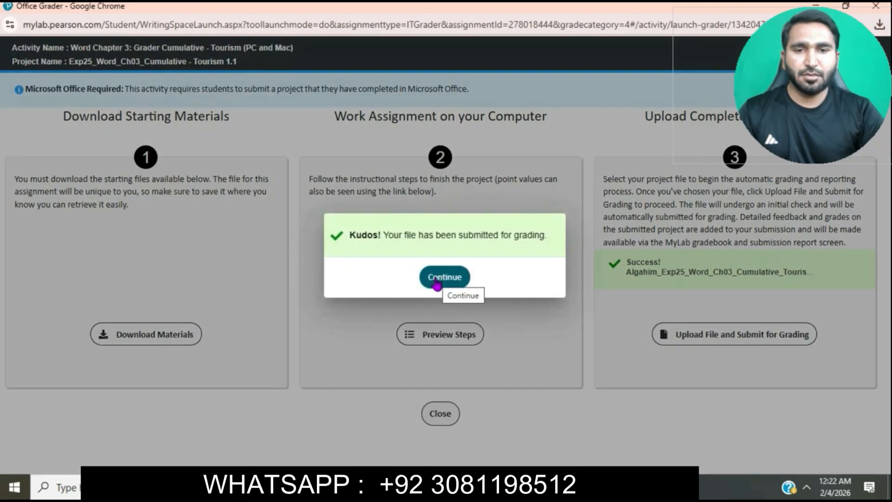
click(436, 281)
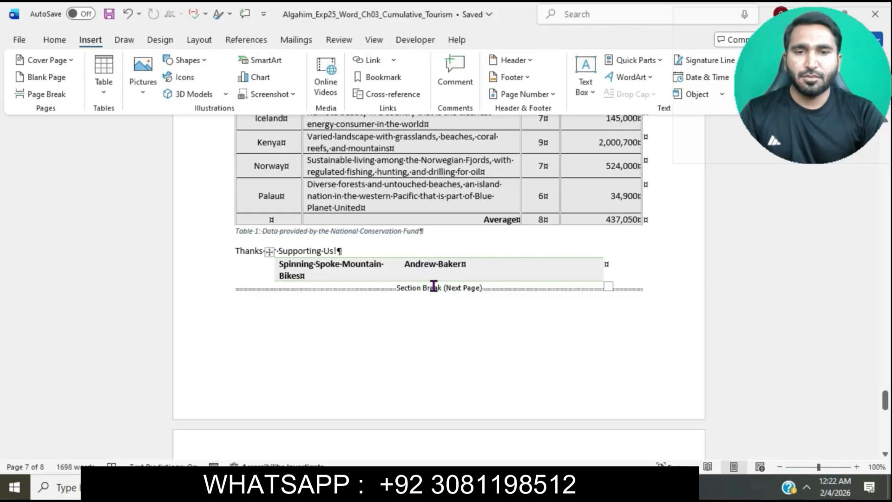
click(404, 487)
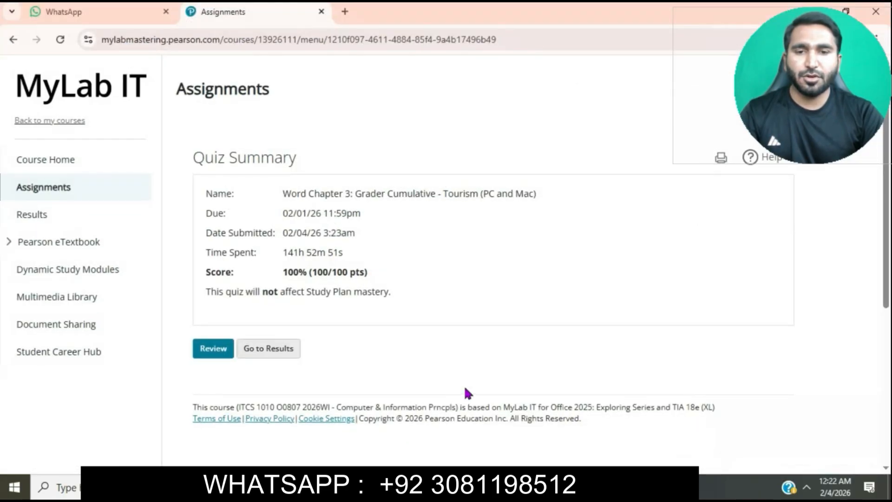